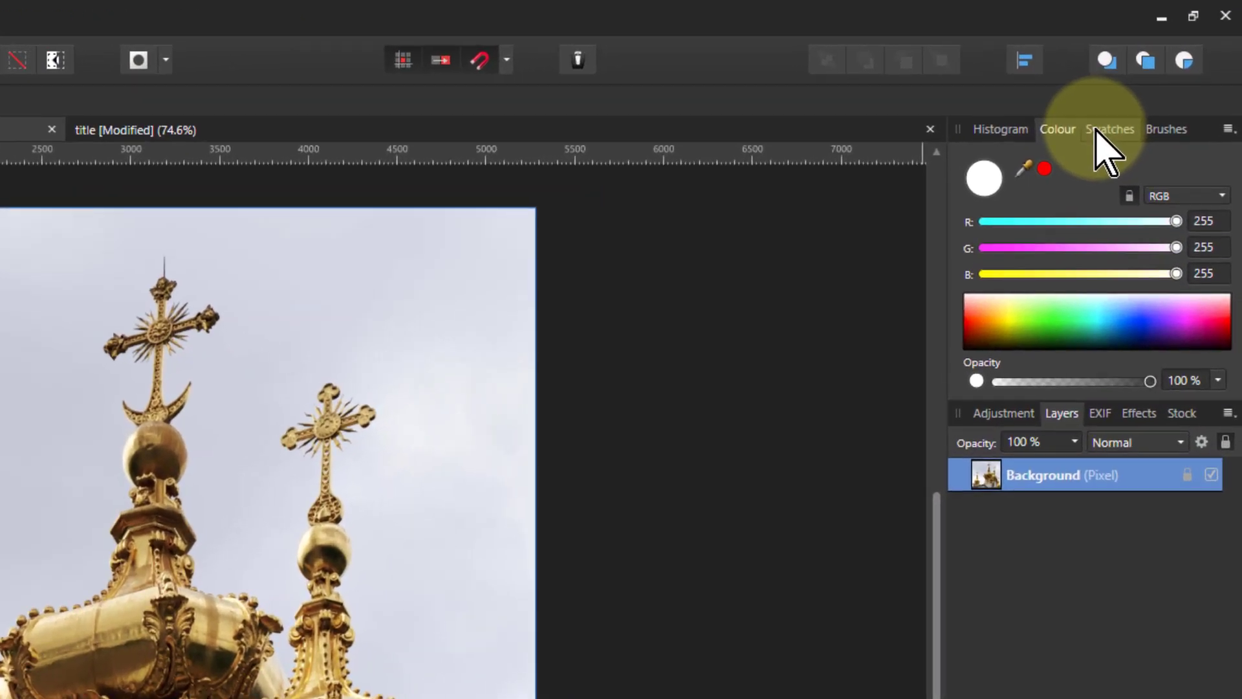
Generate a before.jpg document palette of gold, brown and pale sky swatches from the photo
{"action": "left_click", "coordinate": [1164, 77]}
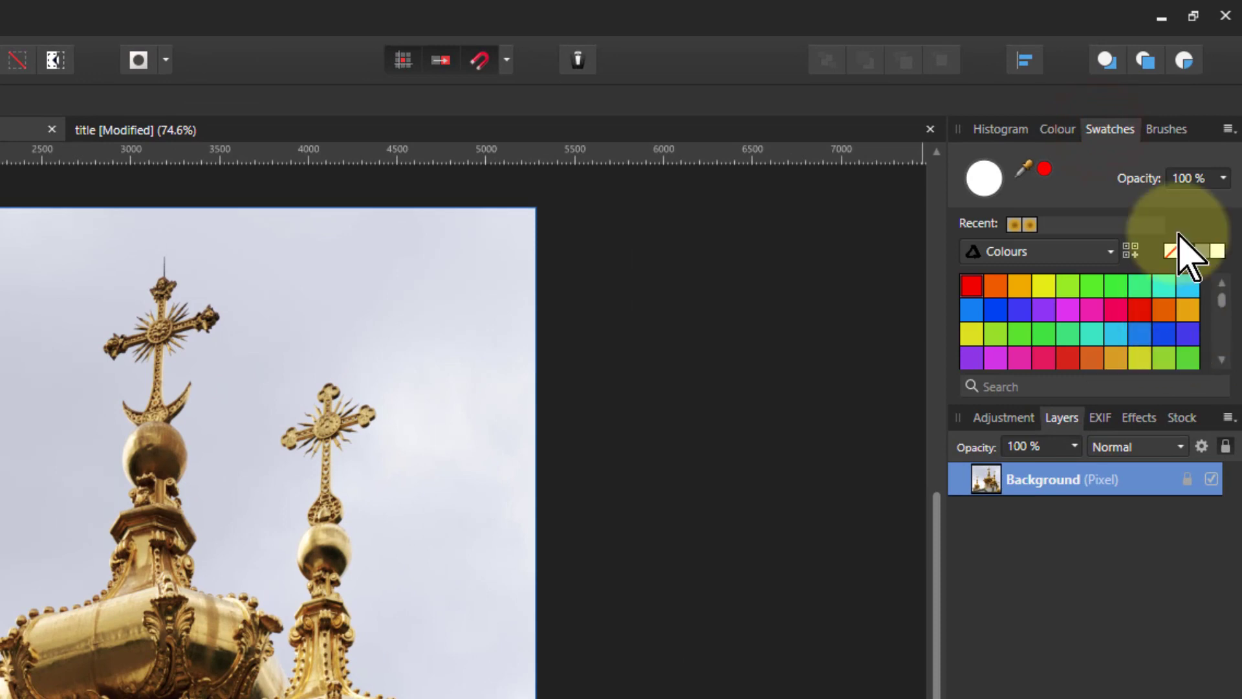
{"action": "left_click", "coordinate": [1229, 129]}
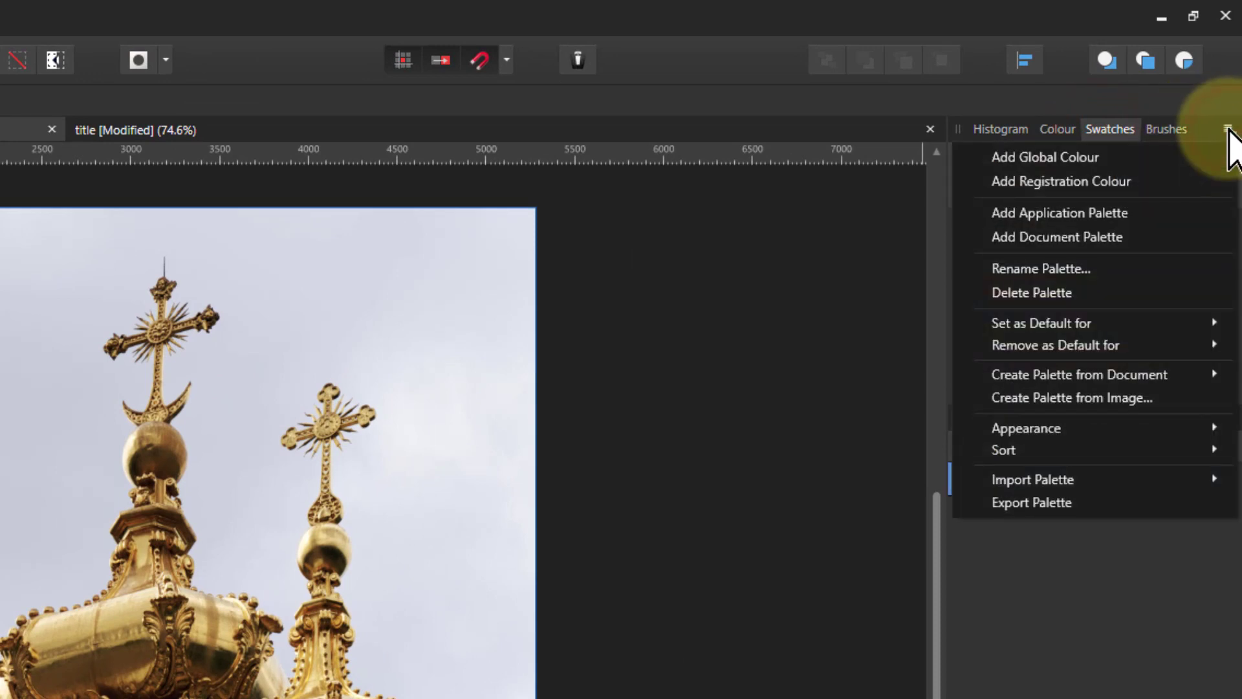
{"action": "mouse_move", "coordinate": [1021, 378]}
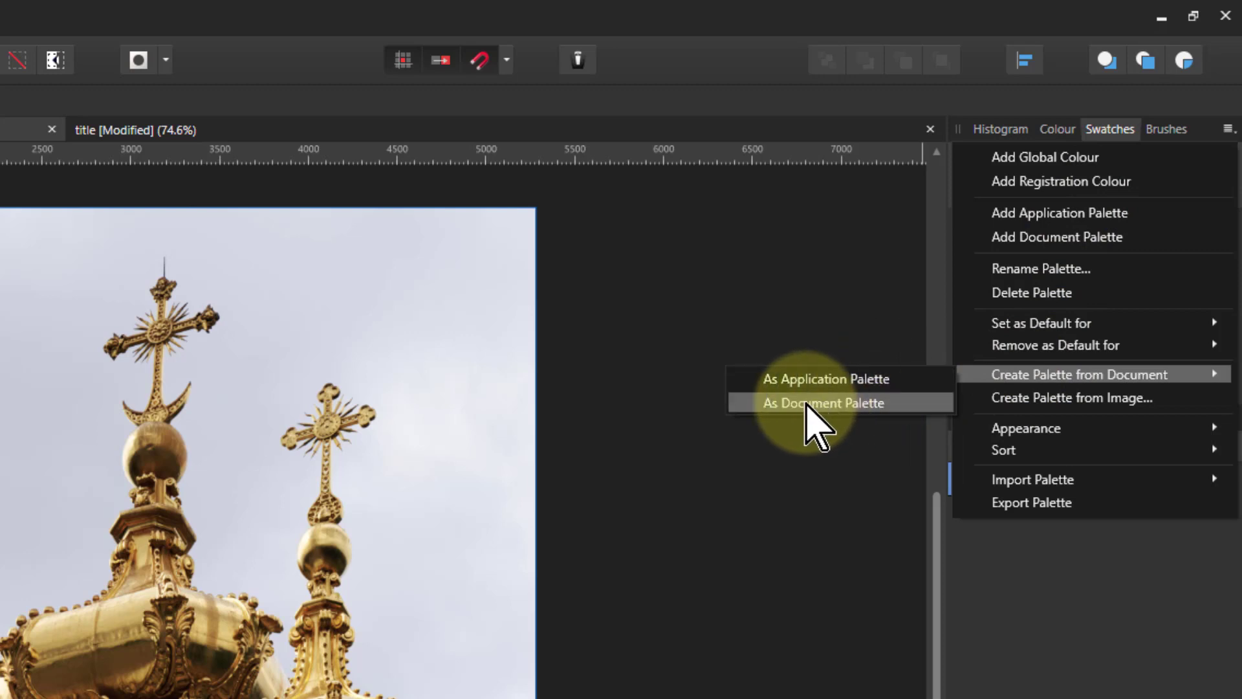
{"action": "left_click", "coordinate": [821, 403]}
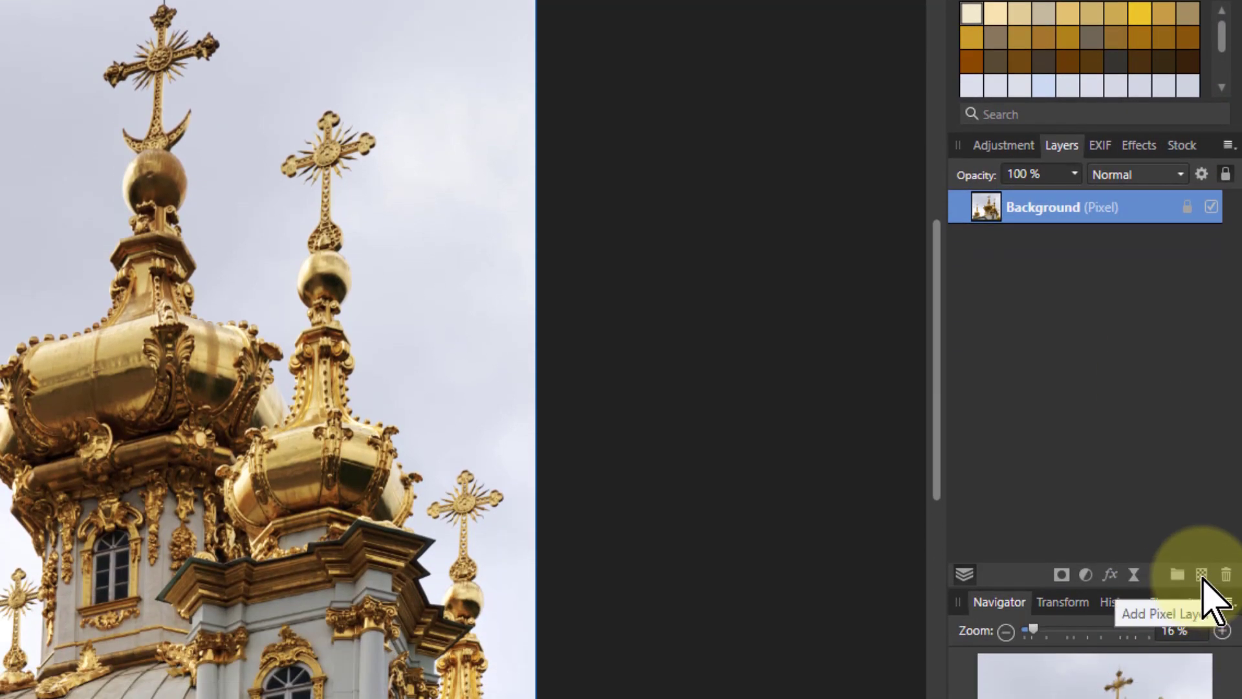
Add a new pixel layer and drag a white-to-grey linear gradient across the canvas
{"action": "left_click", "coordinate": [1202, 575]}
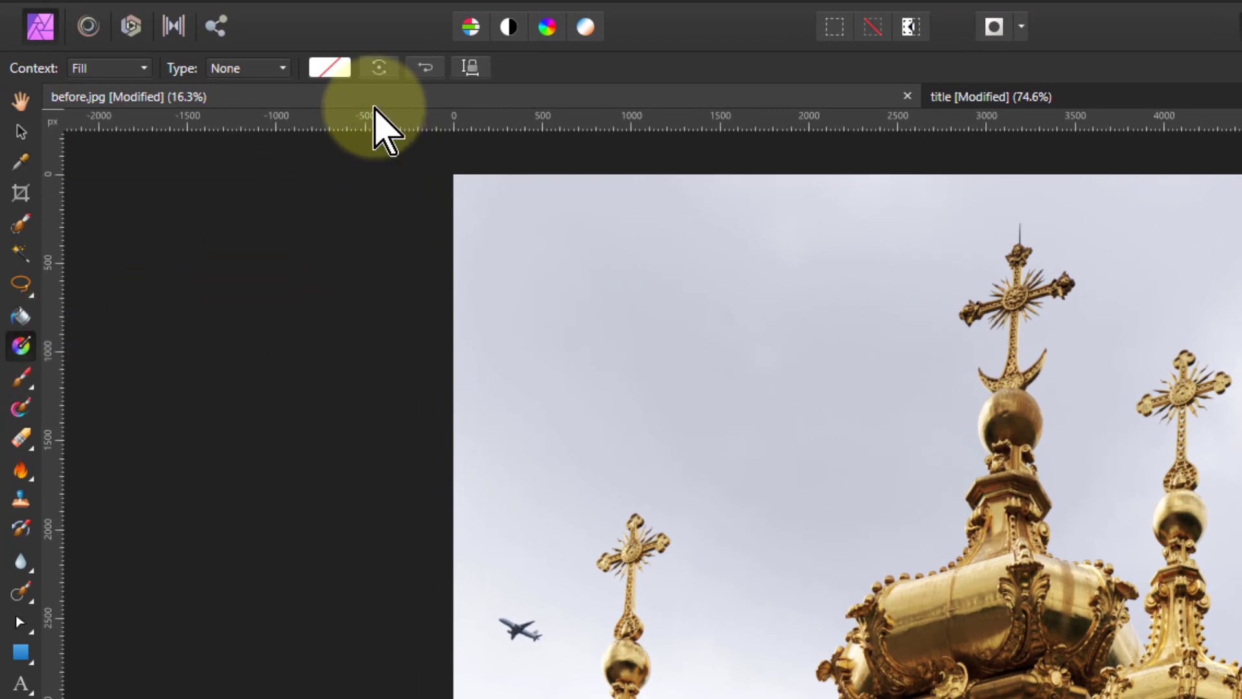
{"action": "left_click", "coordinate": [329, 69]}
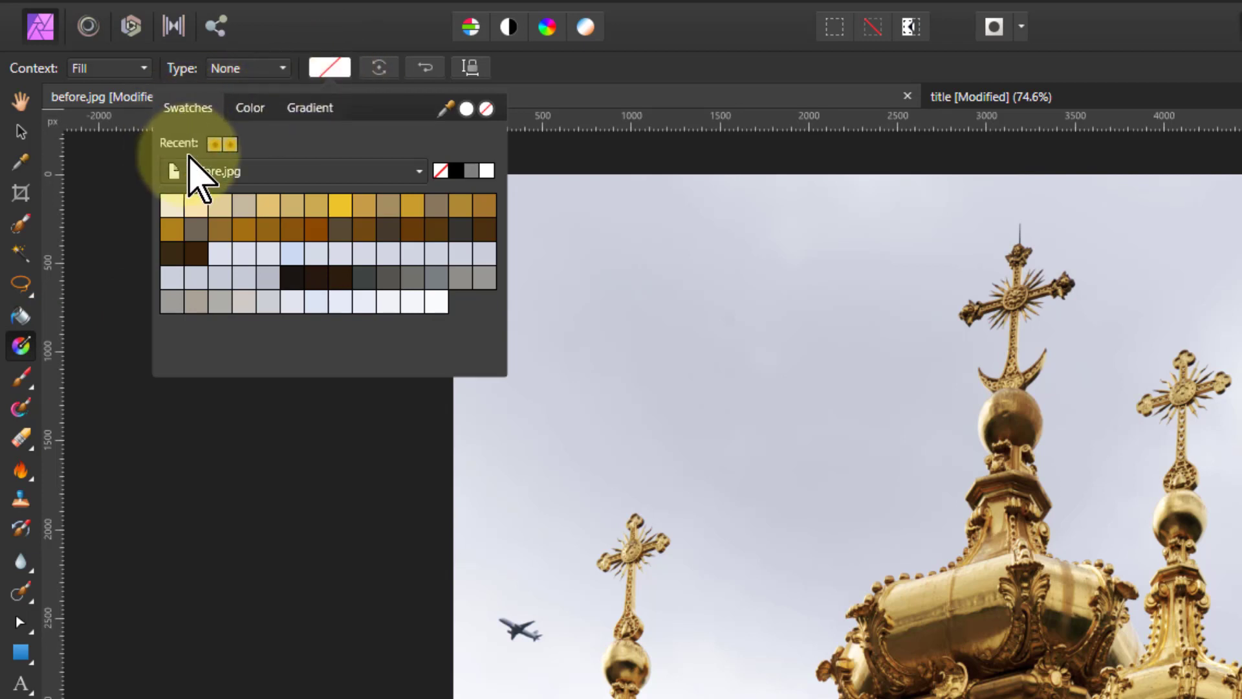
{"action": "left_click", "coordinate": [312, 108]}
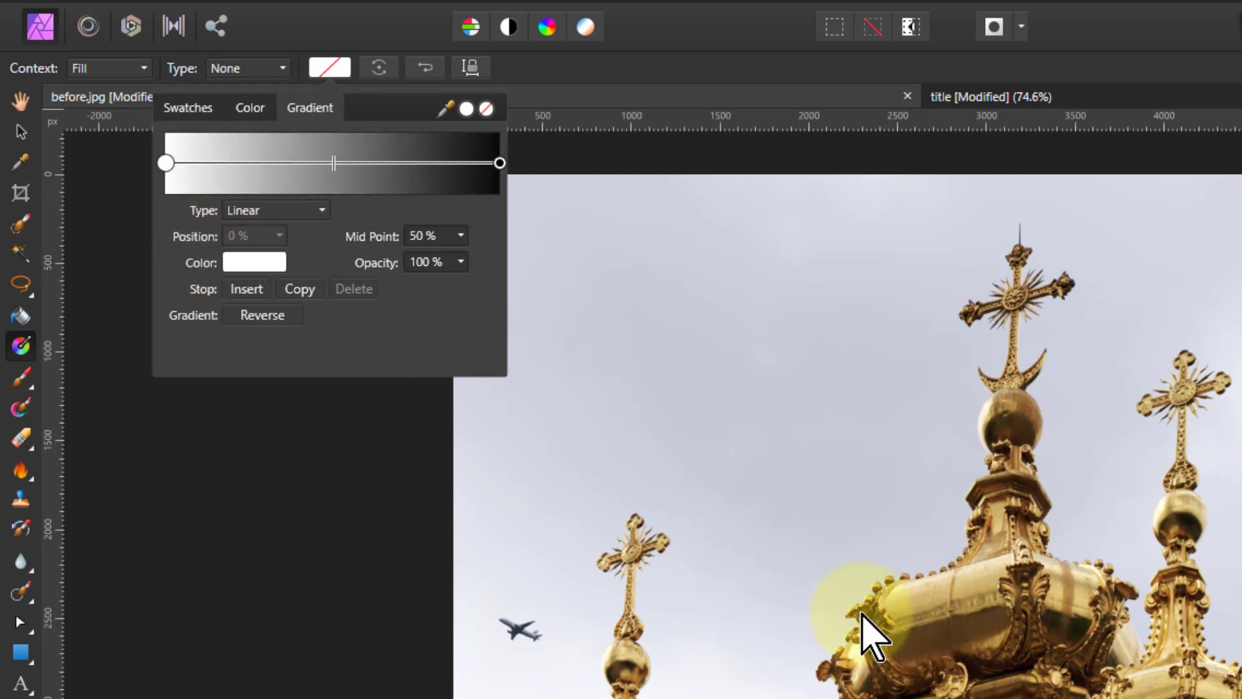
{"action": "left_click_drag", "start_coordinate": [881, 625], "coordinate": [1241, 586]}
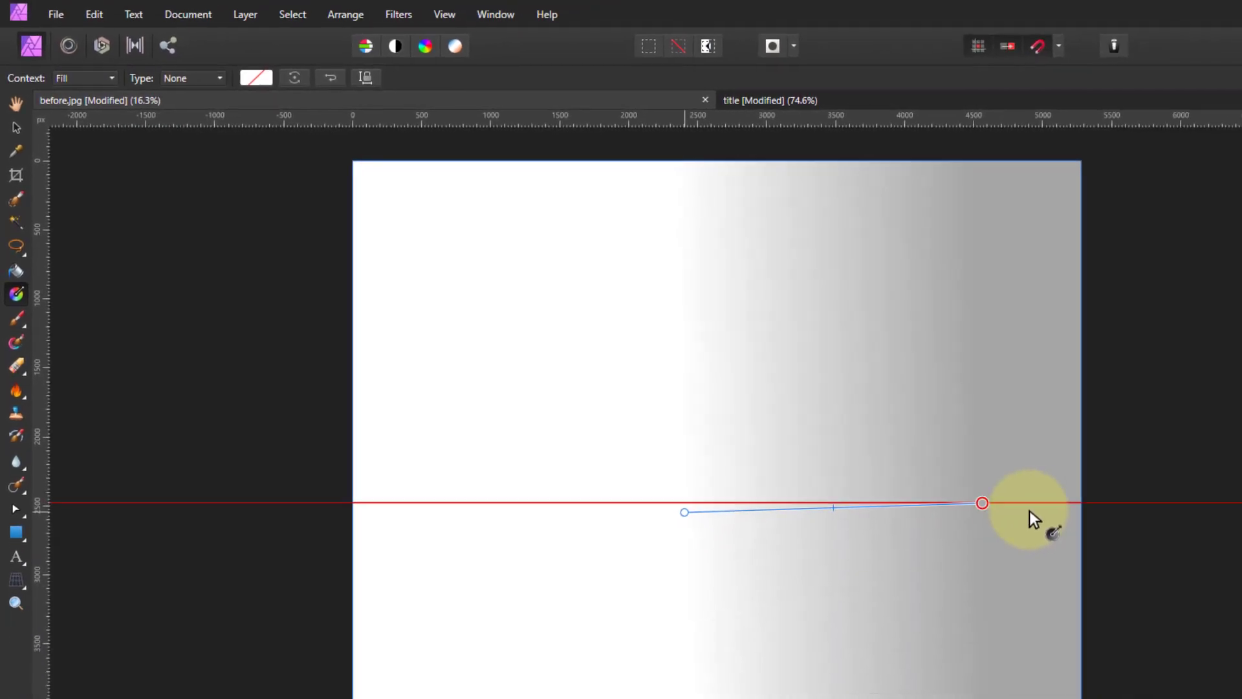
{"action": "left_click_drag", "start_coordinate": [680, 510], "coordinate": [718, 501]}
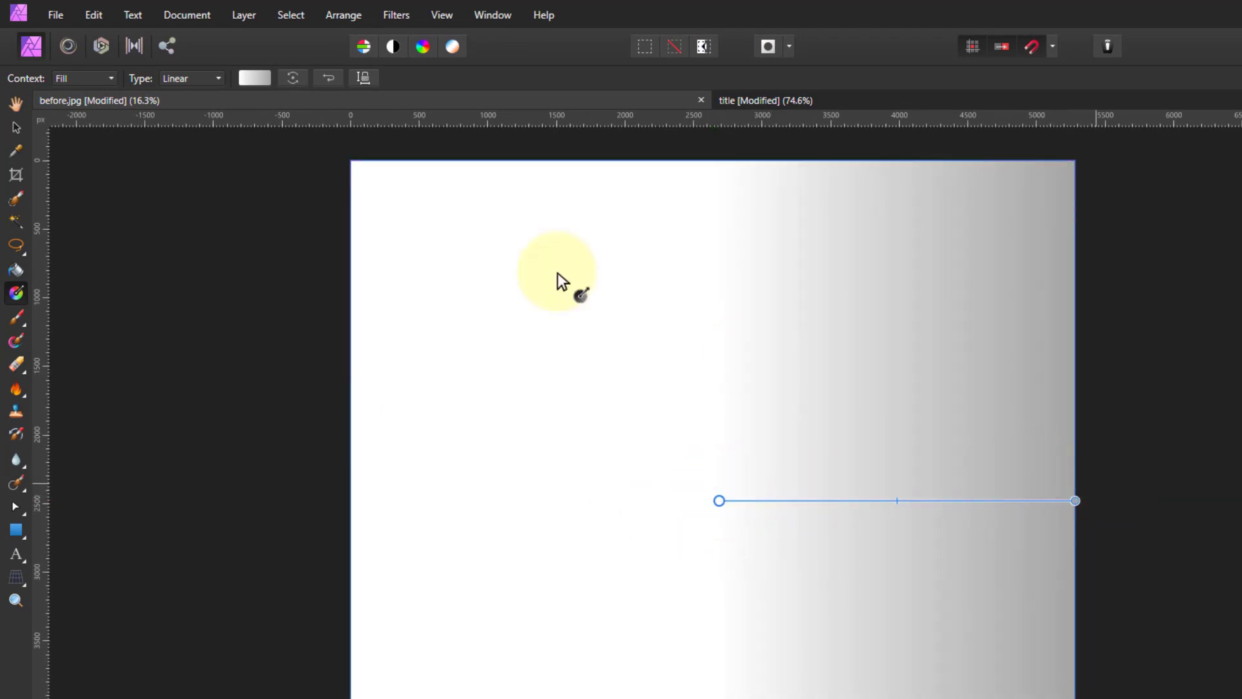
Change the gradient type to Radial and bring up its gradient stops
{"action": "left_click", "coordinate": [185, 79]}
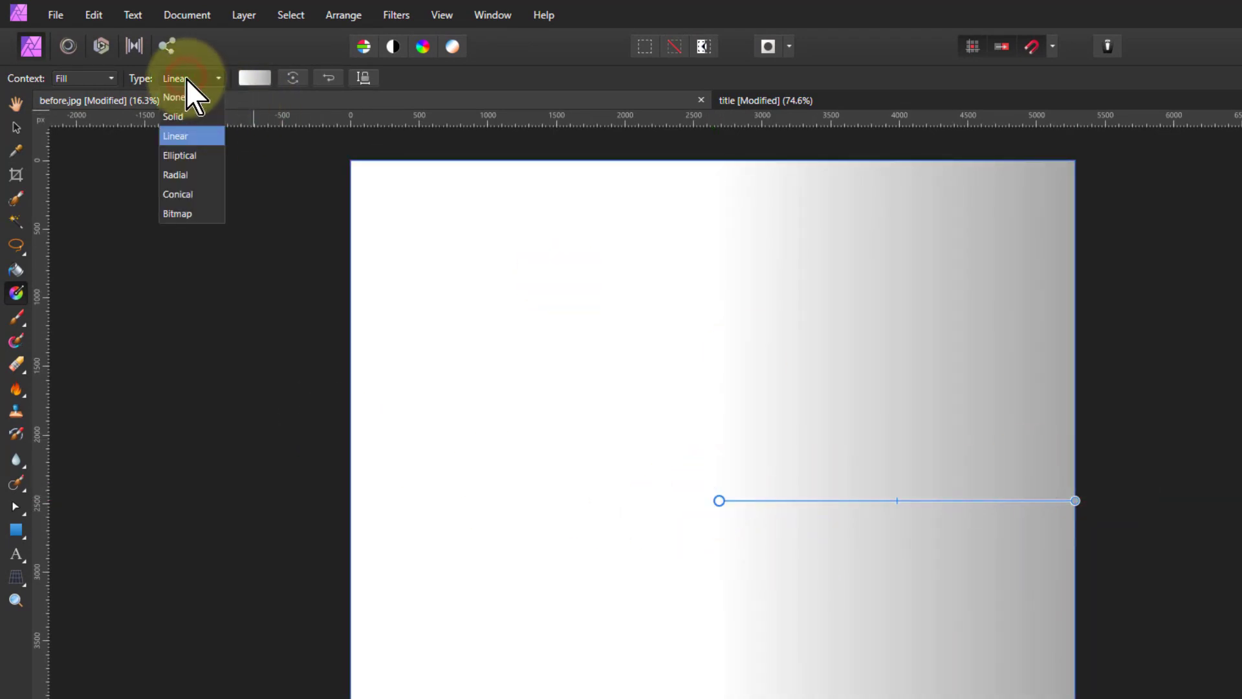
{"action": "left_click", "coordinate": [183, 177]}
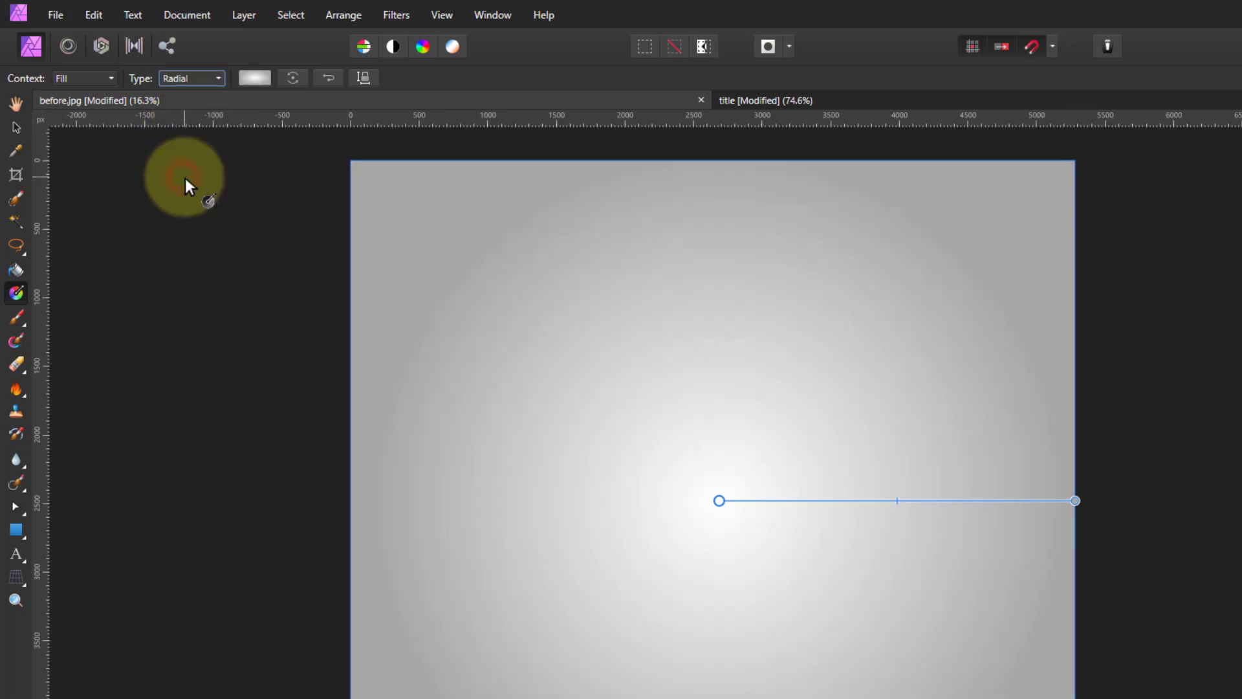
{"action": "left_click", "coordinate": [254, 77]}
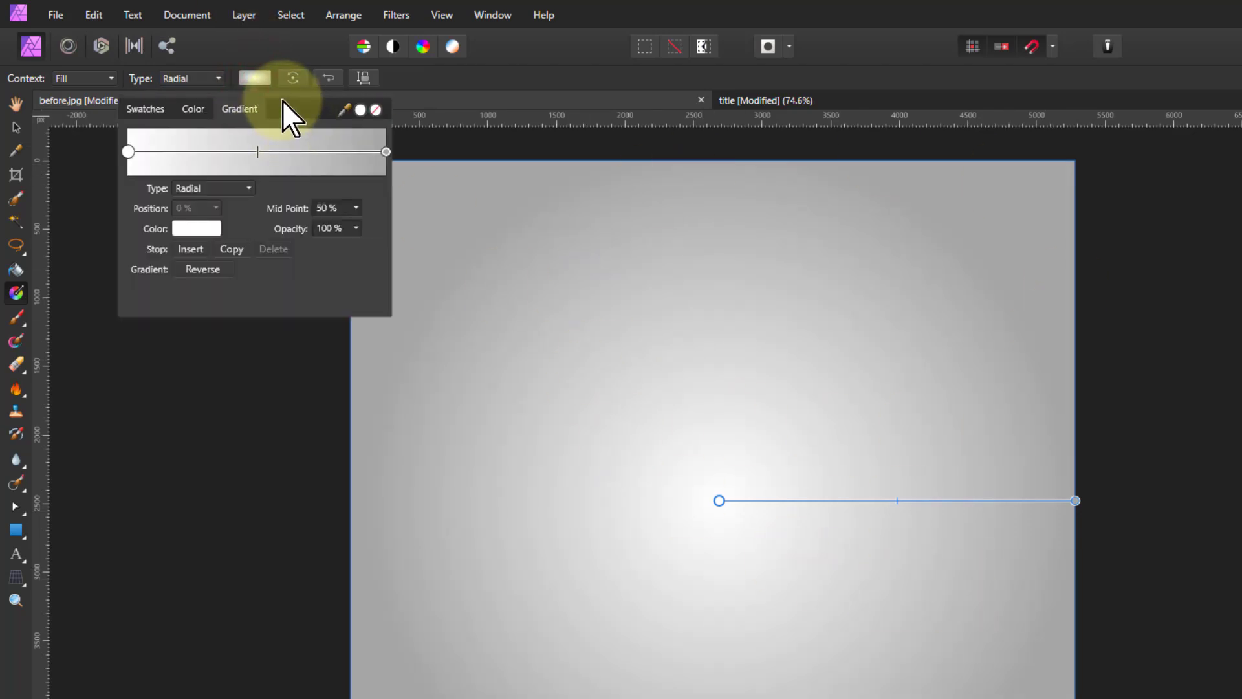
Select the white left stop and switch its colour picker from RGB Sliders to Swatches
{"action": "left_click", "coordinate": [128, 152]}
{"action": "left_click", "coordinate": [193, 228]}
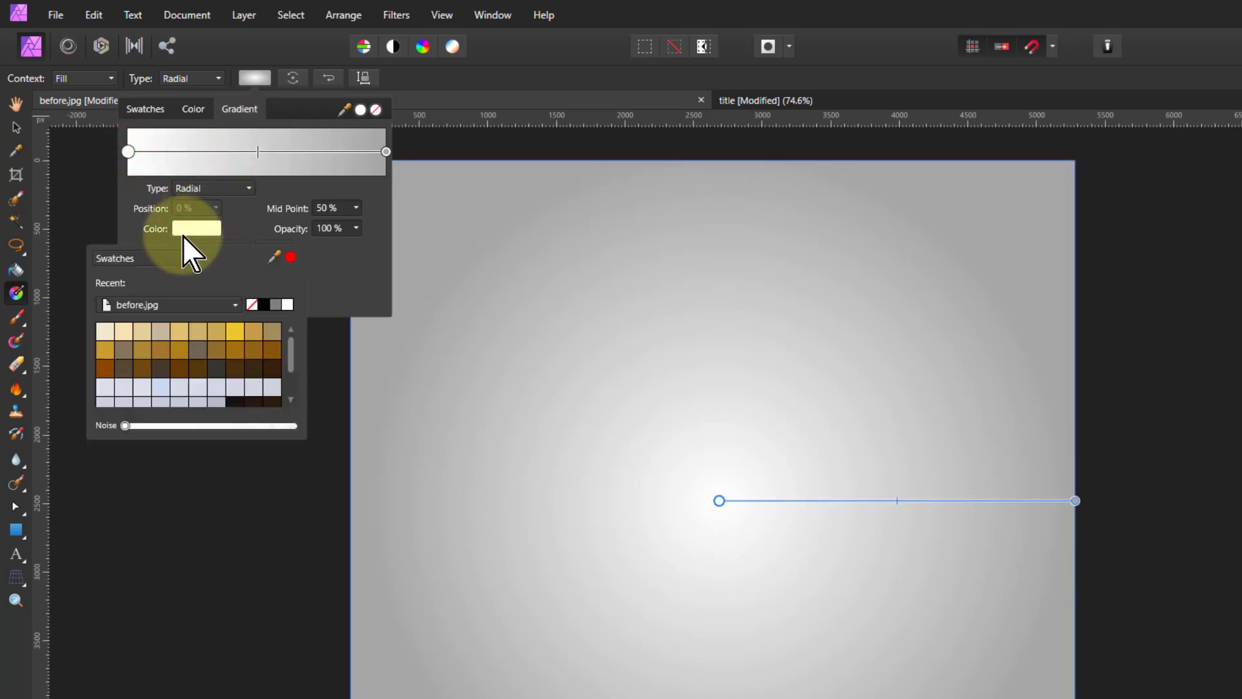
{"action": "left_click", "coordinate": [141, 257]}
{"action": "left_click", "coordinate": [125, 278]}
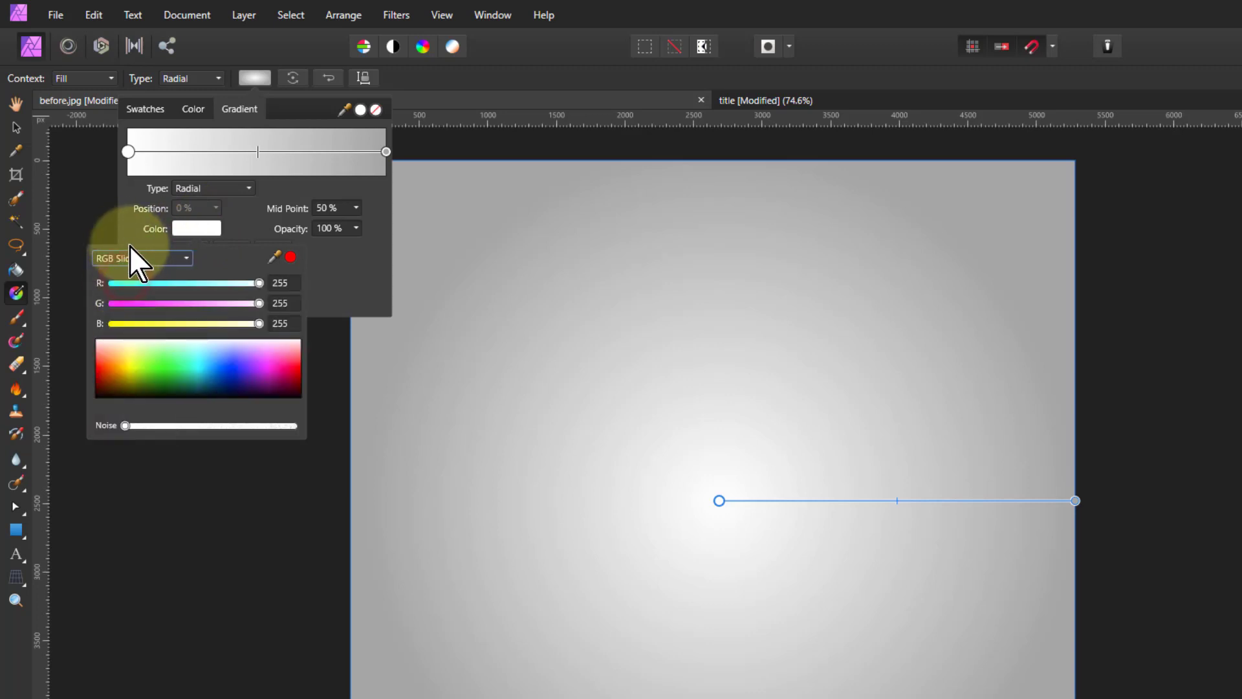
{"action": "left_click", "coordinate": [133, 261]}
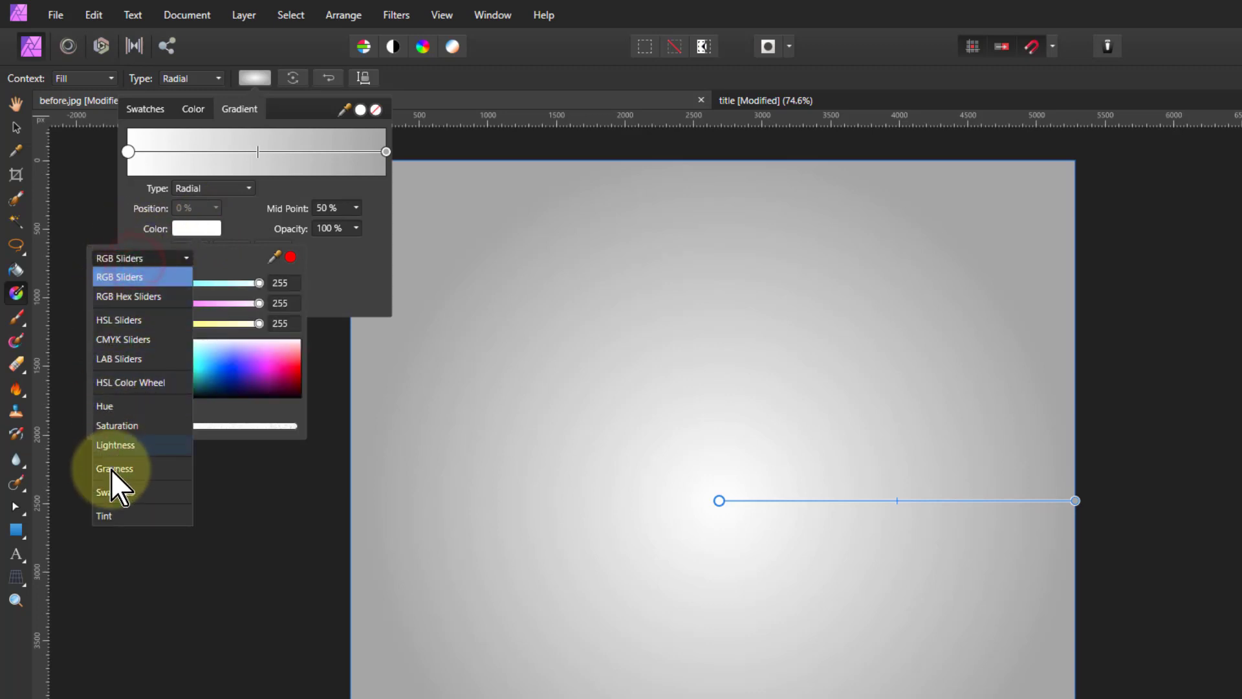
{"action": "left_click", "coordinate": [120, 492]}
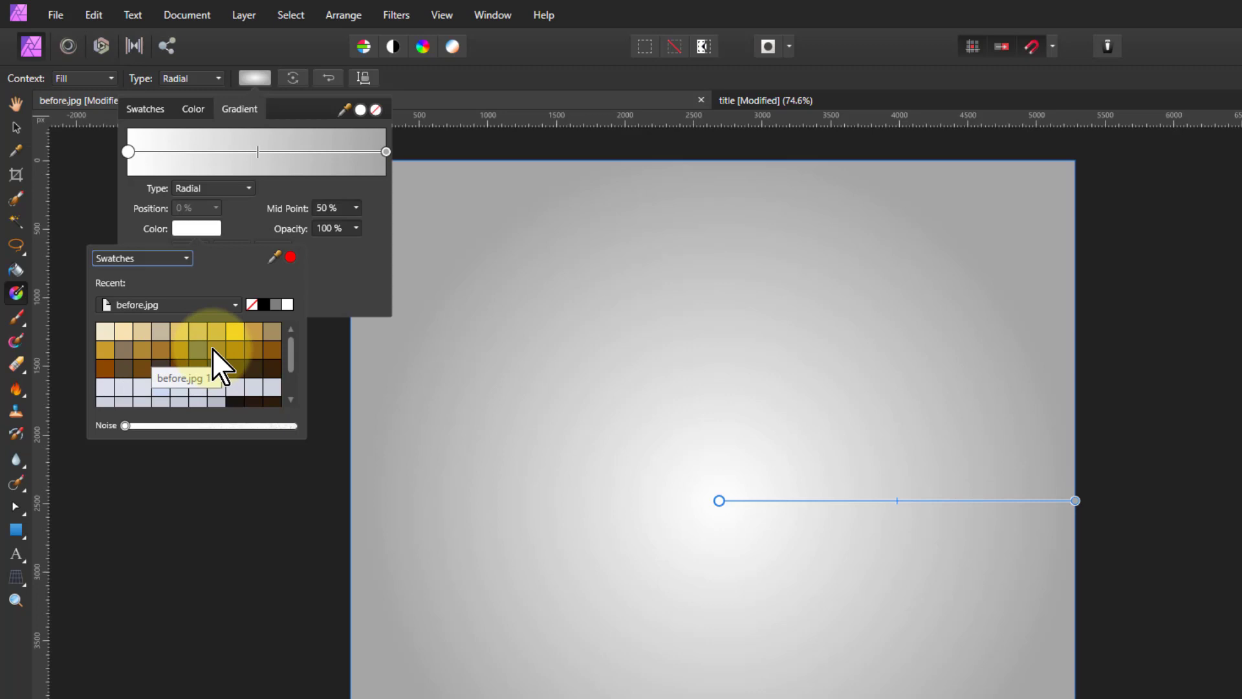
Colour the left stop orange-brown and add a golden yellow stop at 15%
{"action": "left_click", "coordinate": [105, 370]}
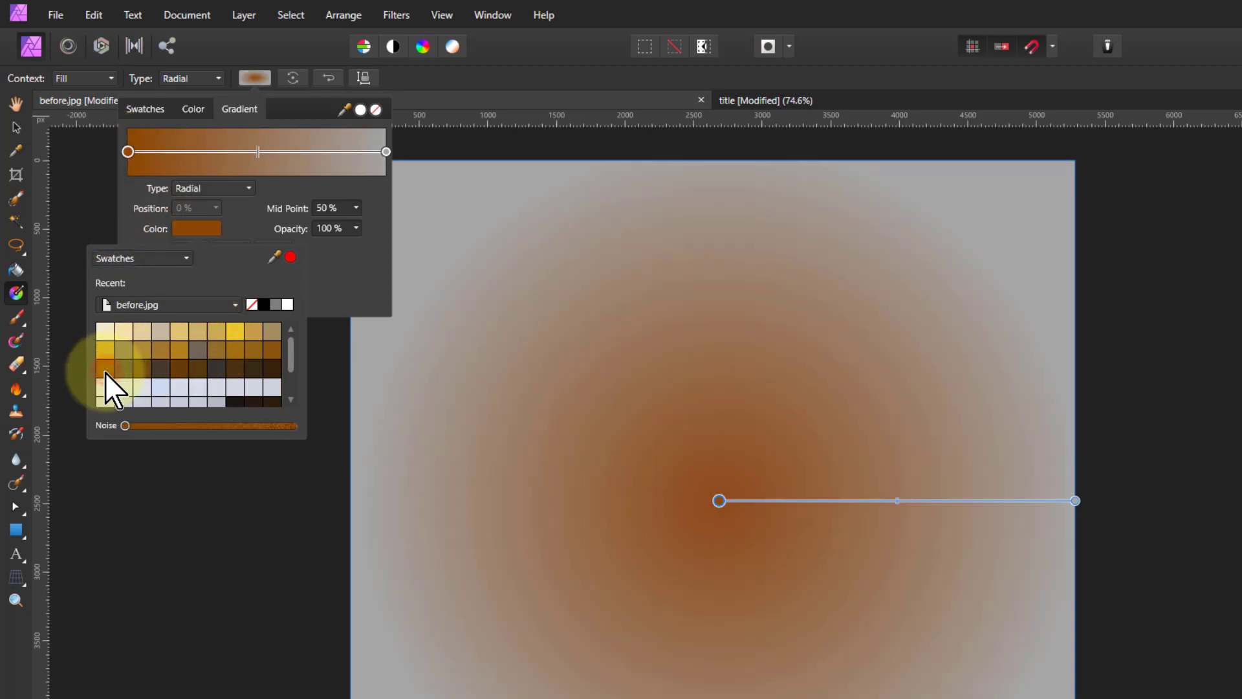
{"action": "left_click", "coordinate": [166, 152]}
{"action": "left_click", "coordinate": [168, 153]}
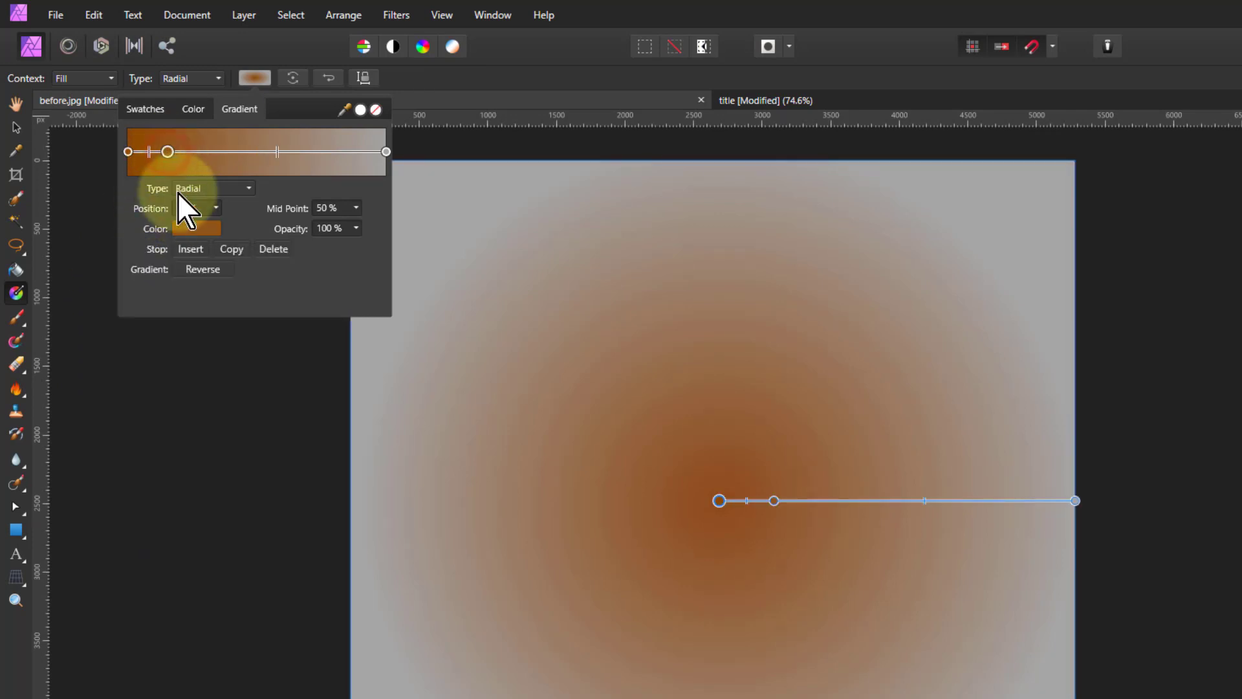
{"action": "left_click", "coordinate": [192, 231]}
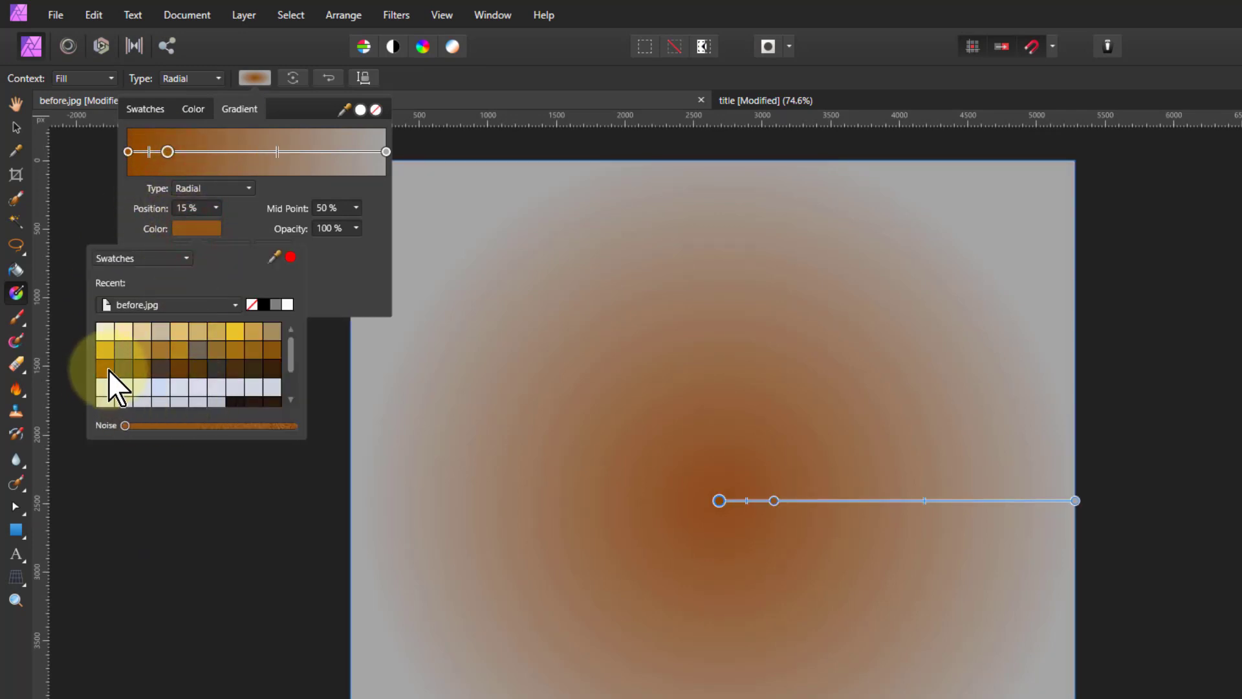
{"action": "left_click", "coordinate": [238, 355]}
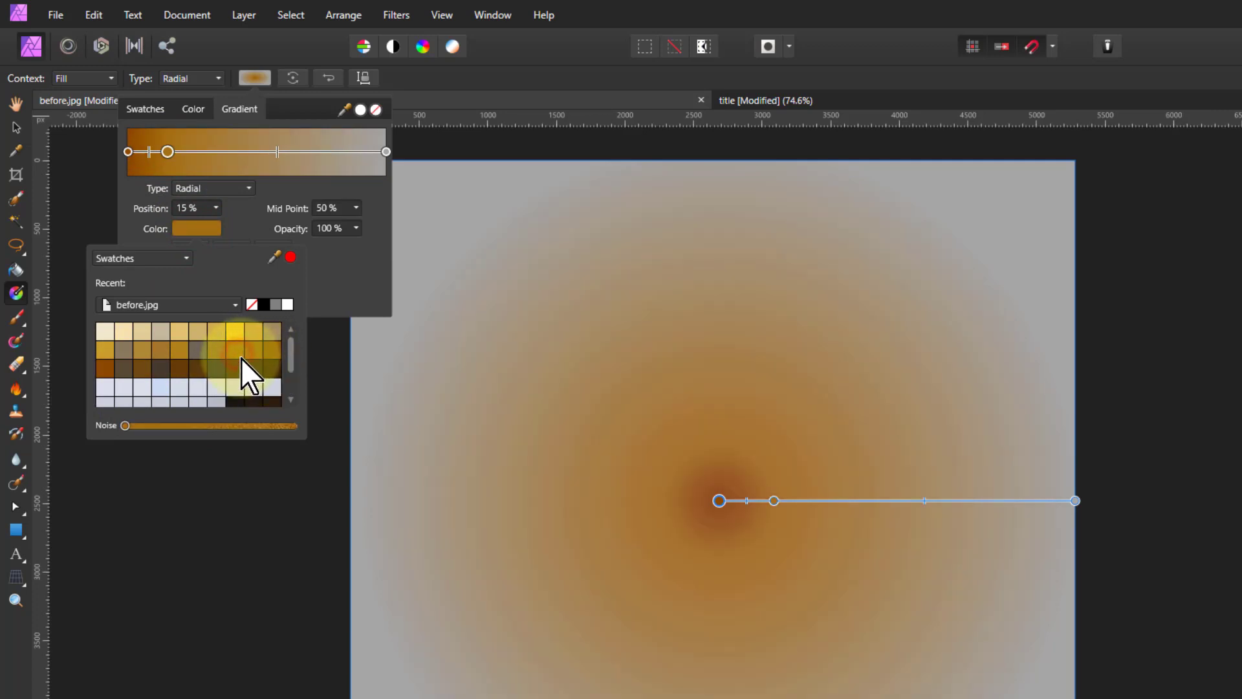
Add a brighter gold stop at 38% and a golden stop at 54%
{"action": "left_click", "coordinate": [226, 153]}
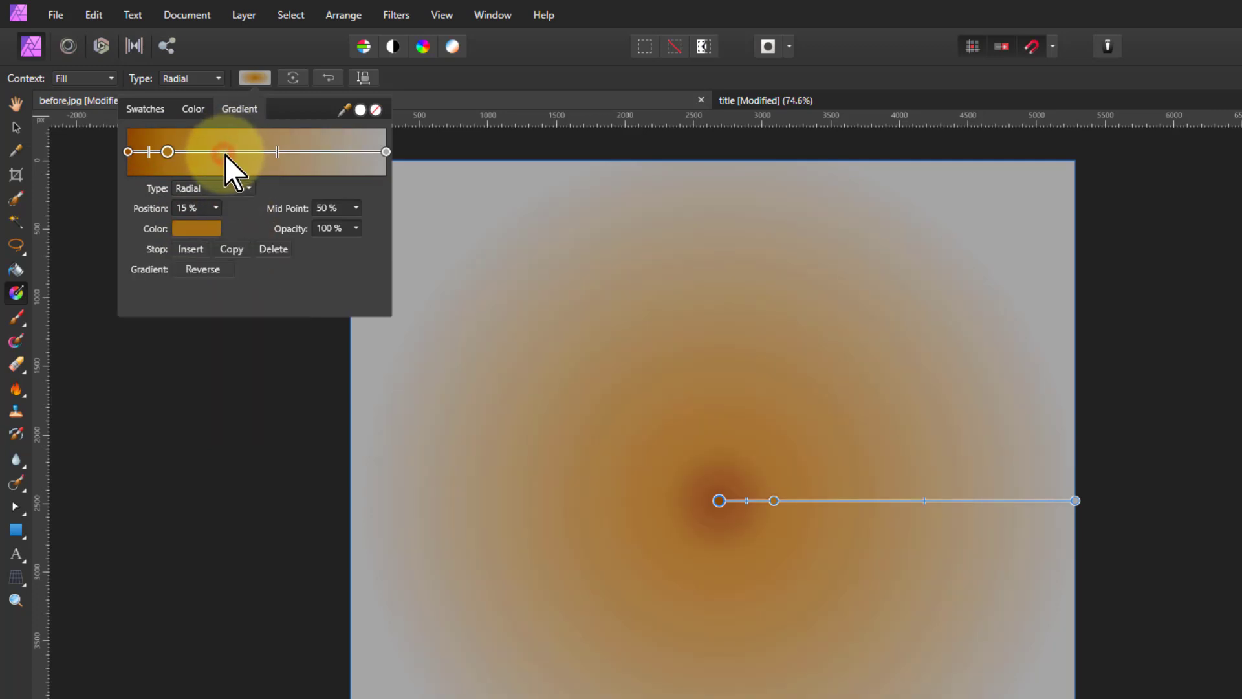
{"action": "left_click", "coordinate": [202, 230]}
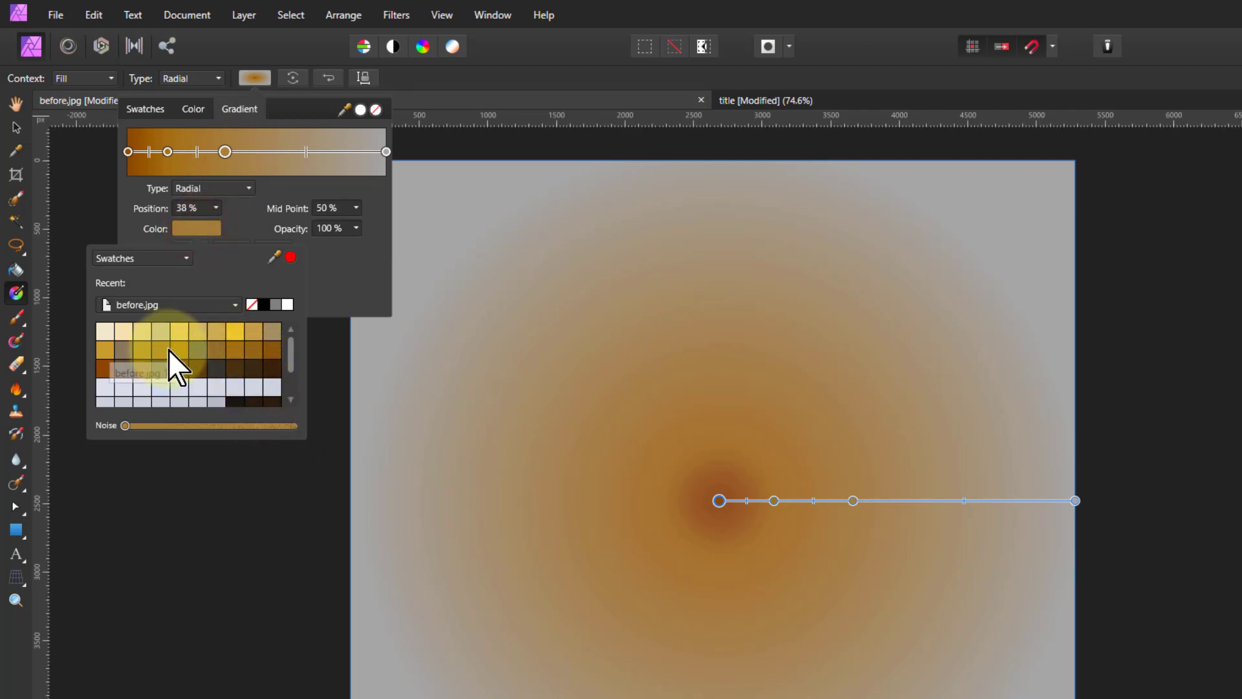
{"action": "left_click", "coordinate": [150, 359]}
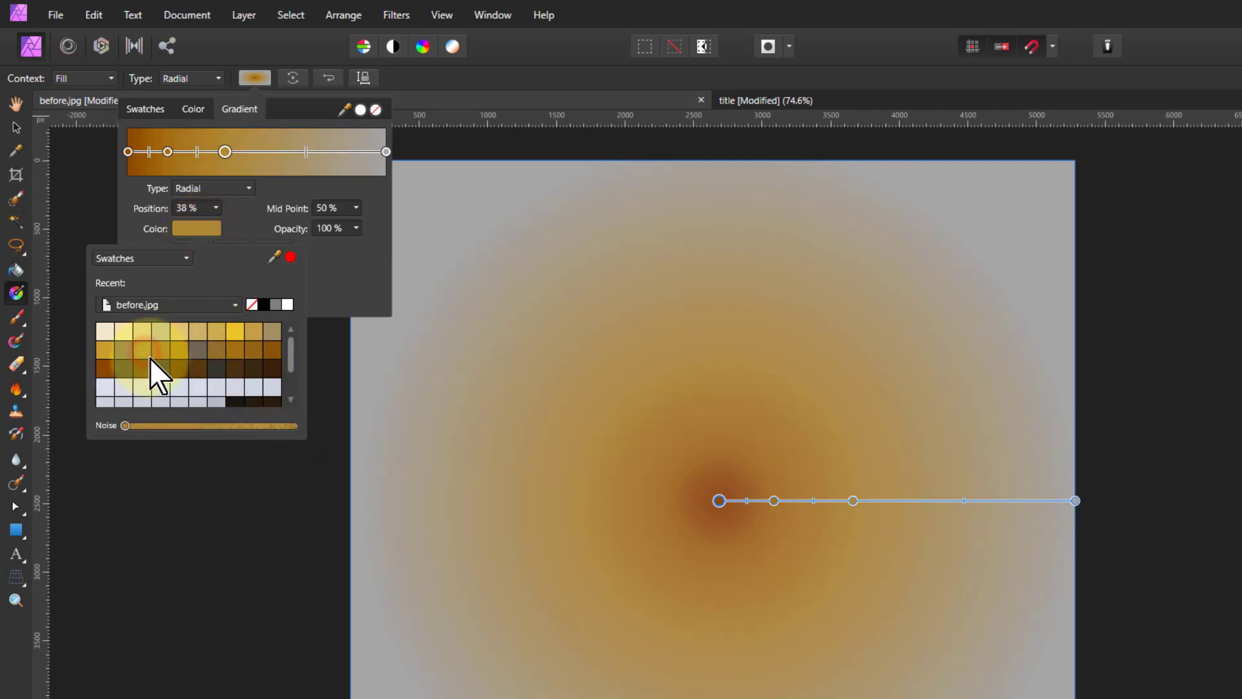
{"action": "left_click", "coordinate": [266, 152]}
{"action": "left_click", "coordinate": [197, 230]}
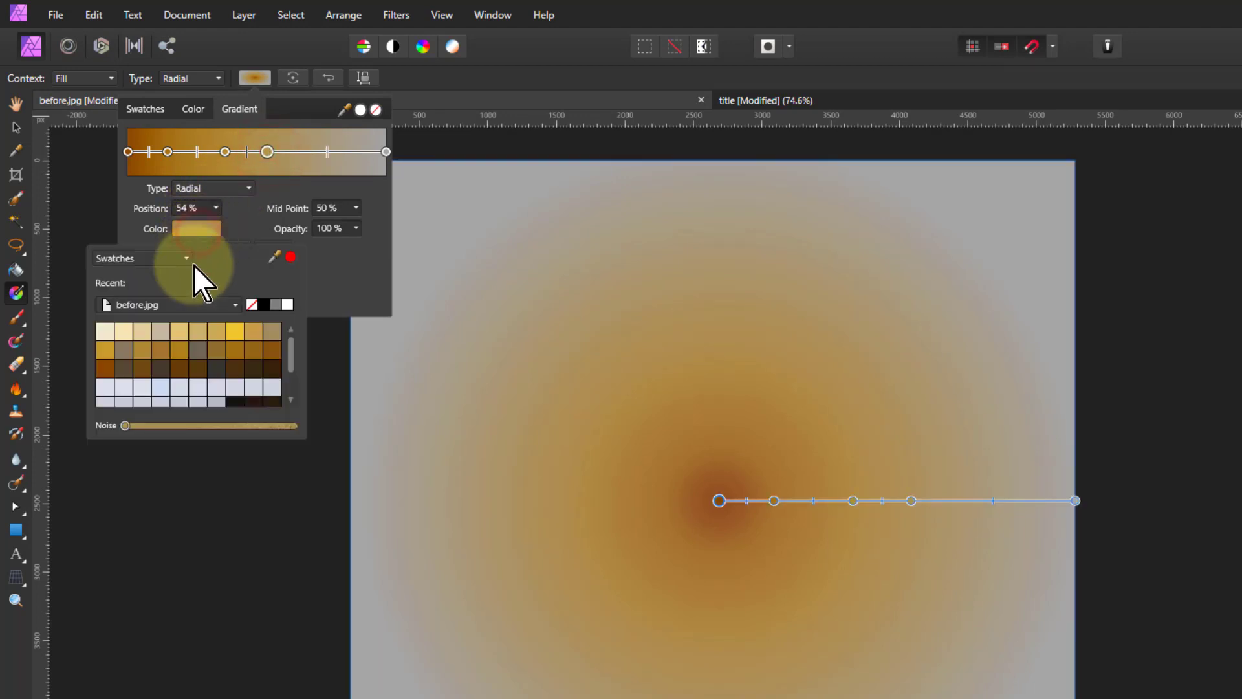
{"action": "left_click", "coordinate": [100, 349]}
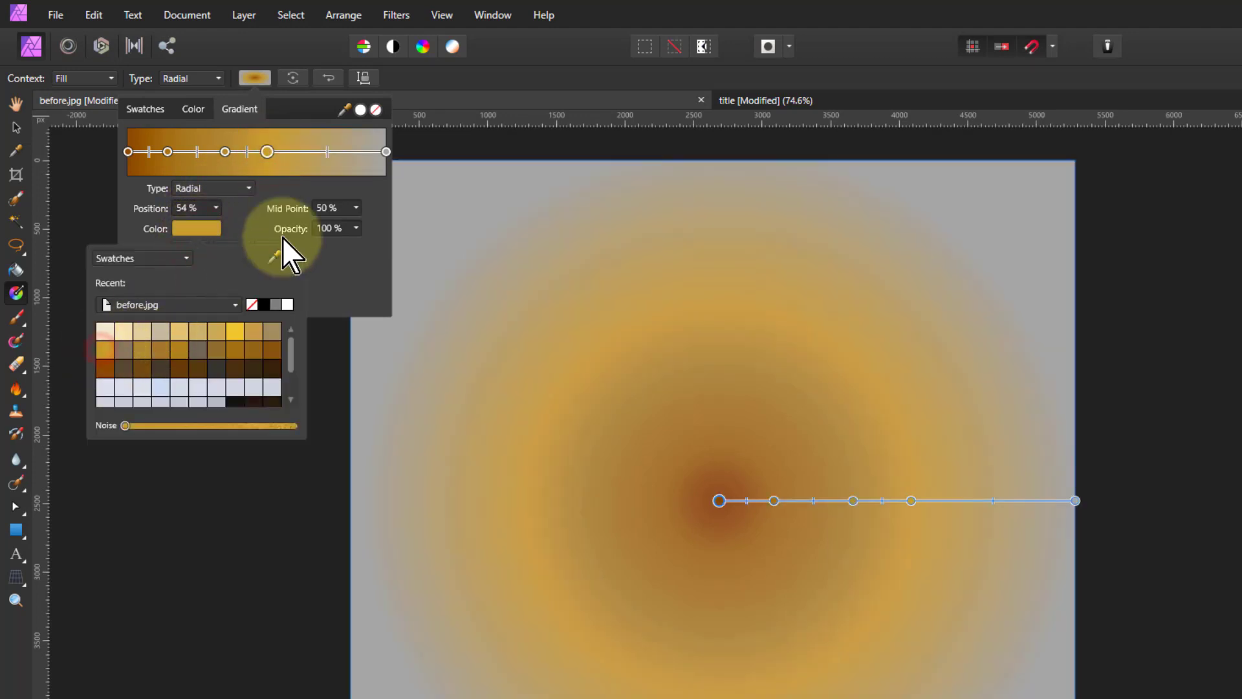
Add a saturated gold stop at 73%, then remove the 54% stop
{"action": "left_click", "coordinate": [316, 153]}
{"action": "left_click", "coordinate": [201, 229]}
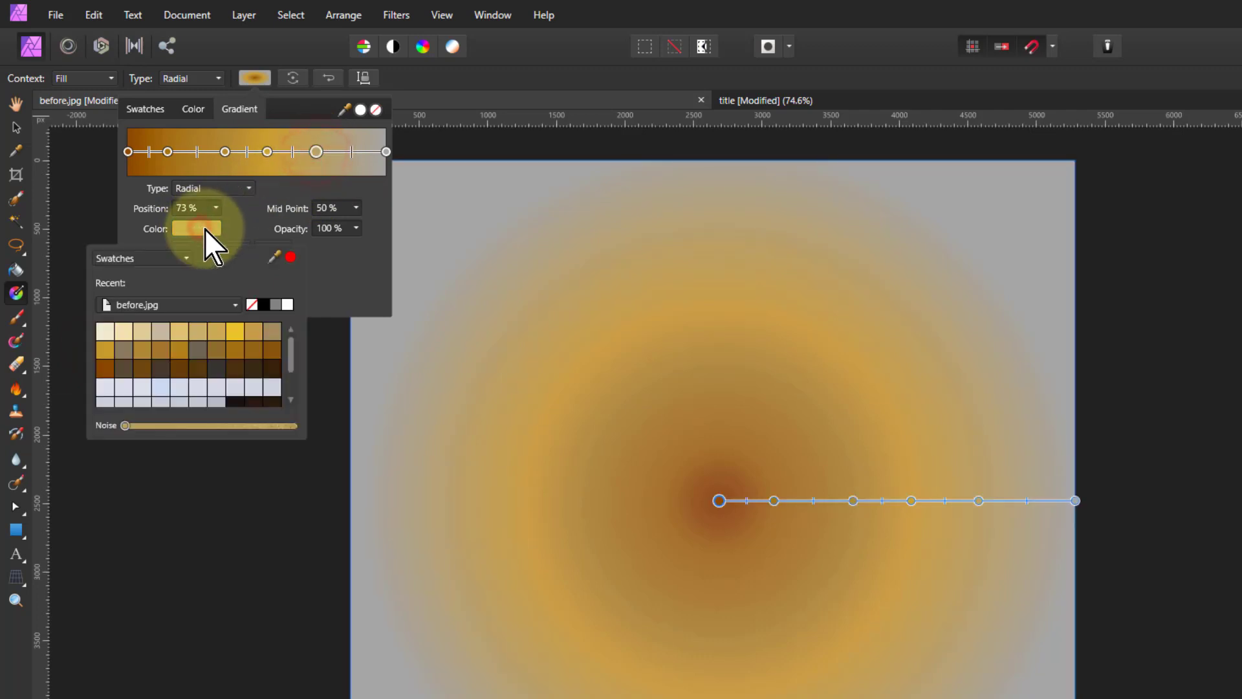
{"action": "left_click", "coordinate": [247, 331]}
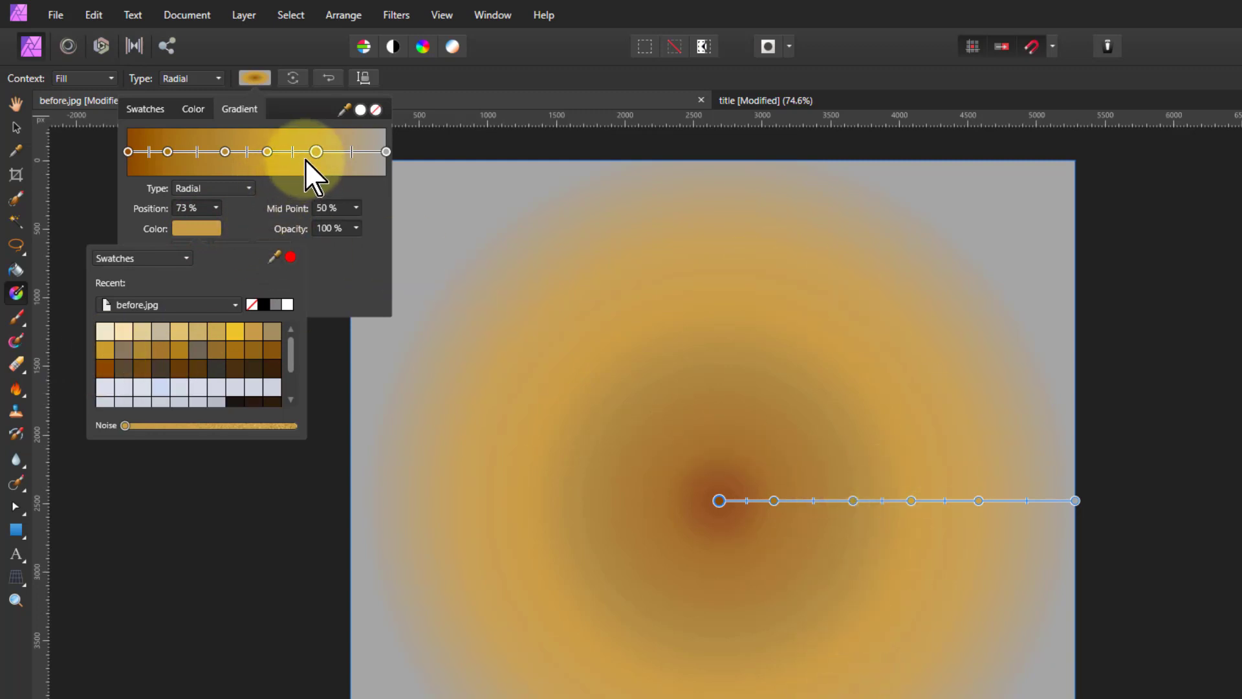
{"action": "left_click", "coordinate": [266, 155]}
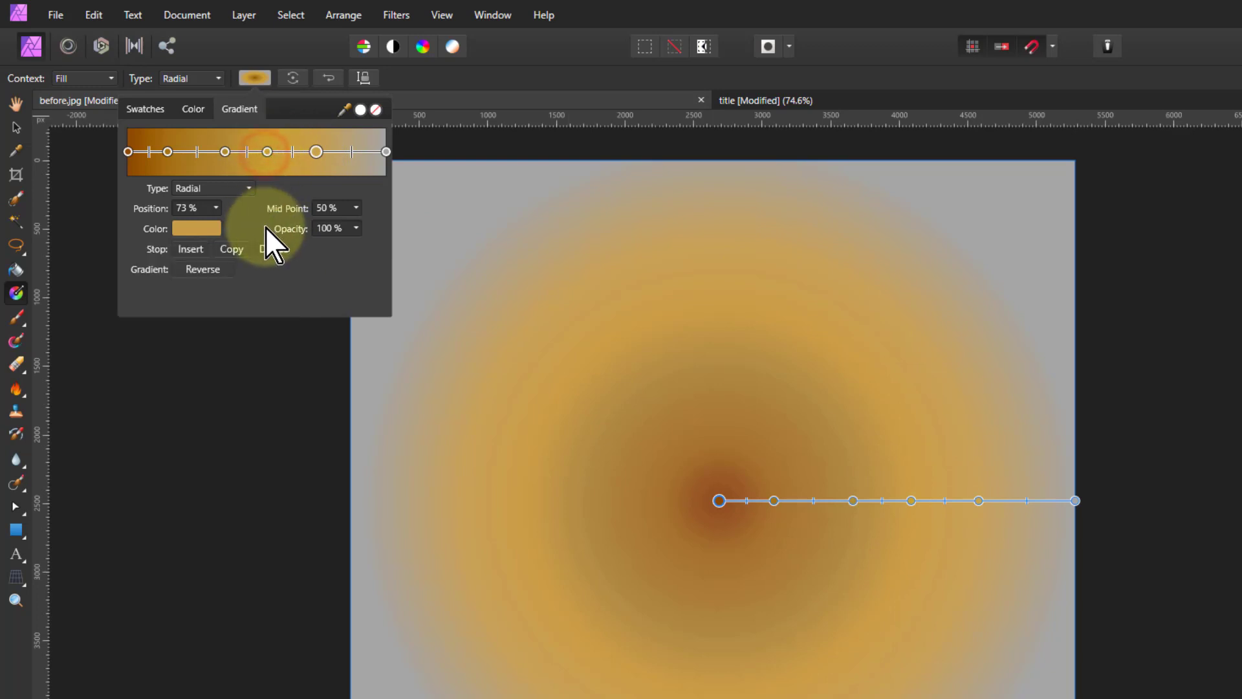
{"action": "left_click", "coordinate": [268, 153]}
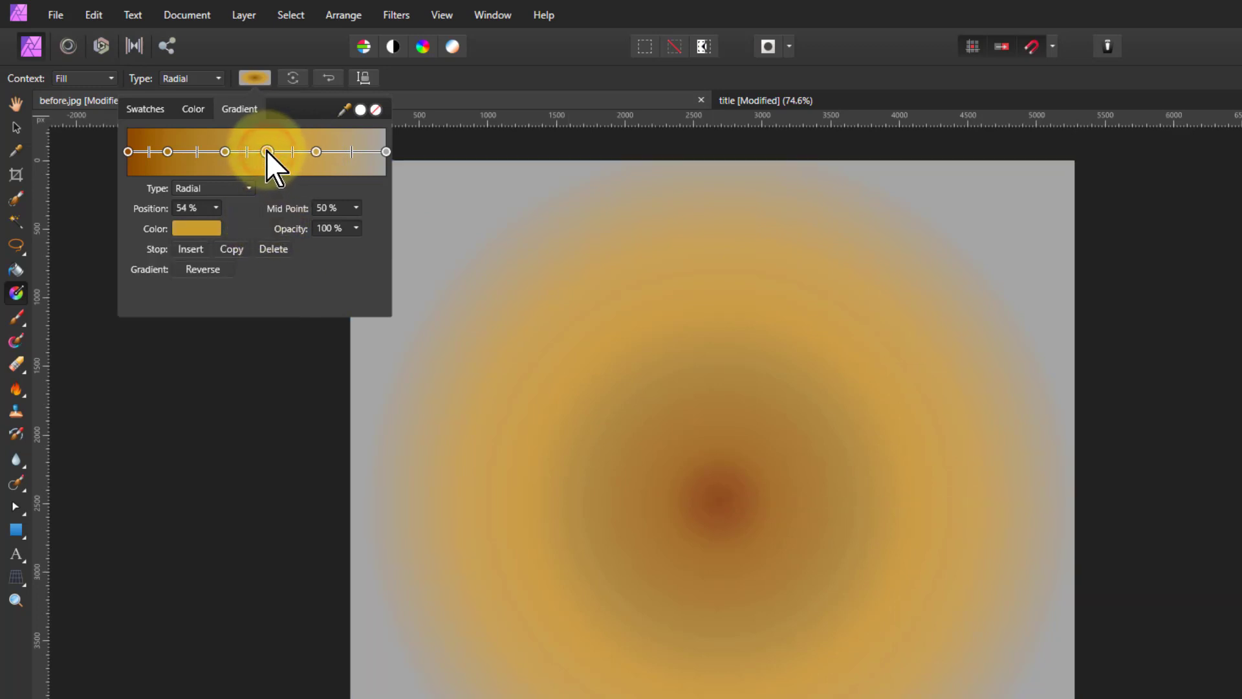
{"action": "left_click_drag", "start_coordinate": [266, 184], "coordinate": [280, 212]}
Try a bright yellow stop at 62%, remove it, and colour the outer end gold
{"action": "left_click_drag", "start_coordinate": [316, 152], "coordinate": [288, 153]}
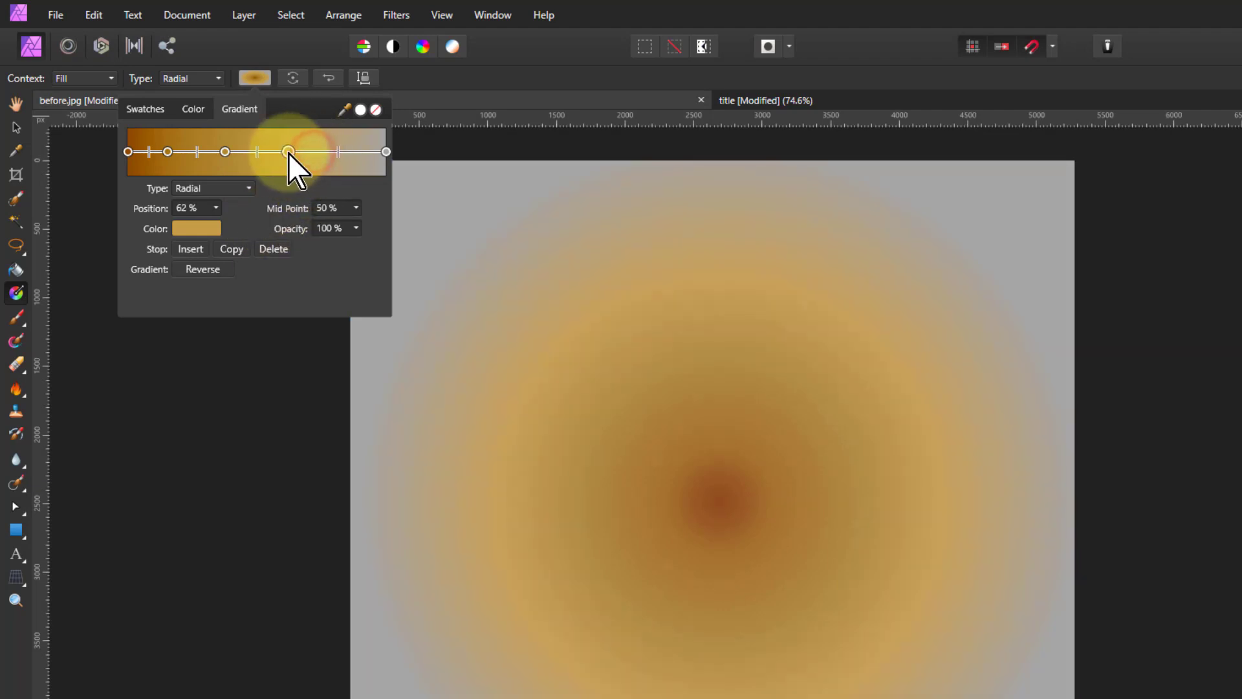
{"action": "left_click", "coordinate": [176, 231]}
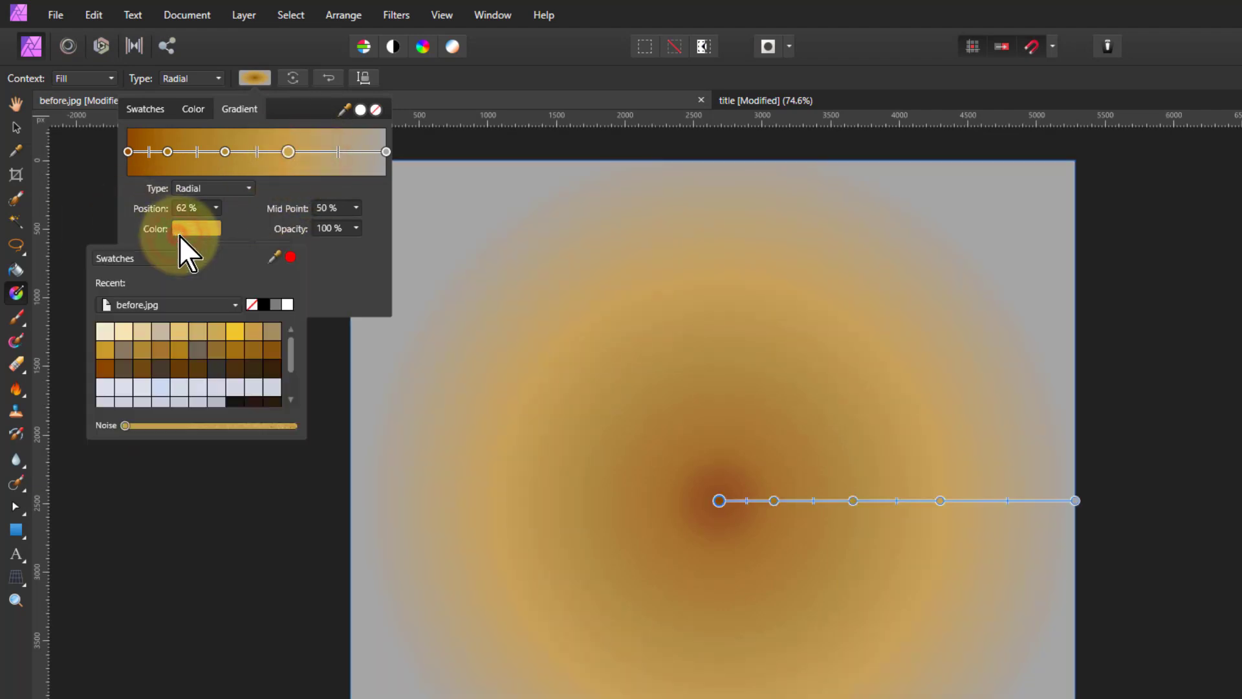
{"action": "left_click", "coordinate": [237, 334]}
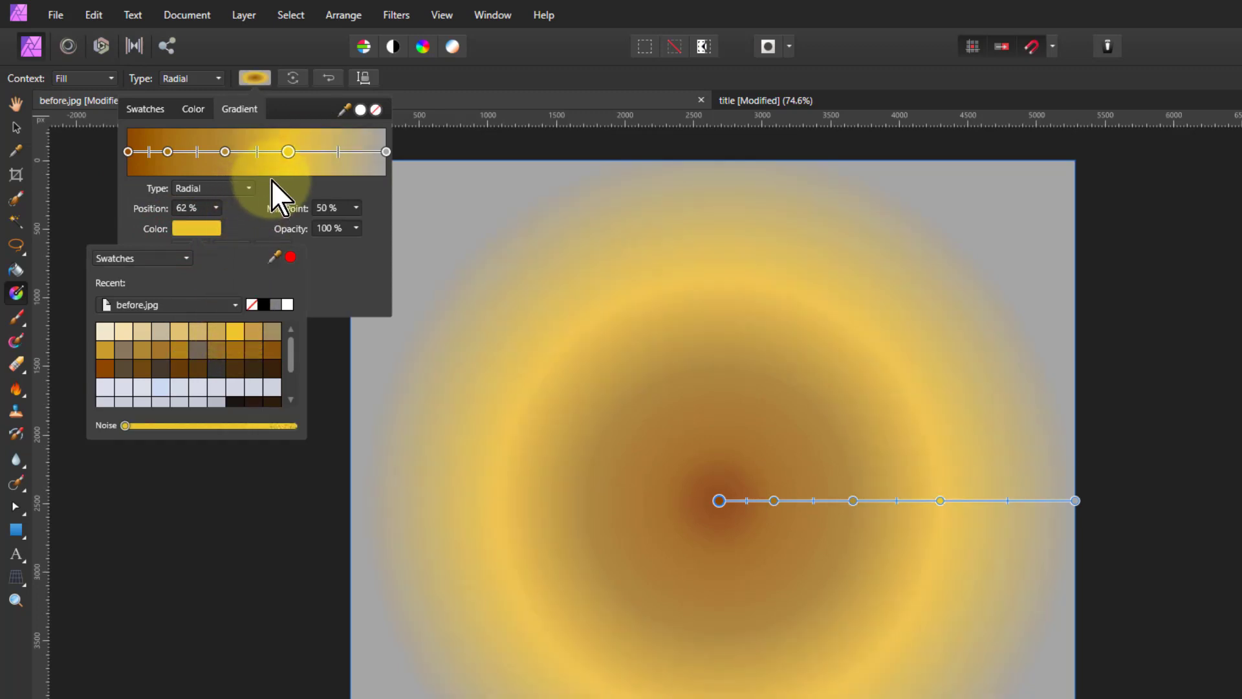
{"action": "left_click_drag", "start_coordinate": [288, 152], "coordinate": [300, 213]}
{"action": "left_click", "coordinate": [183, 230]}
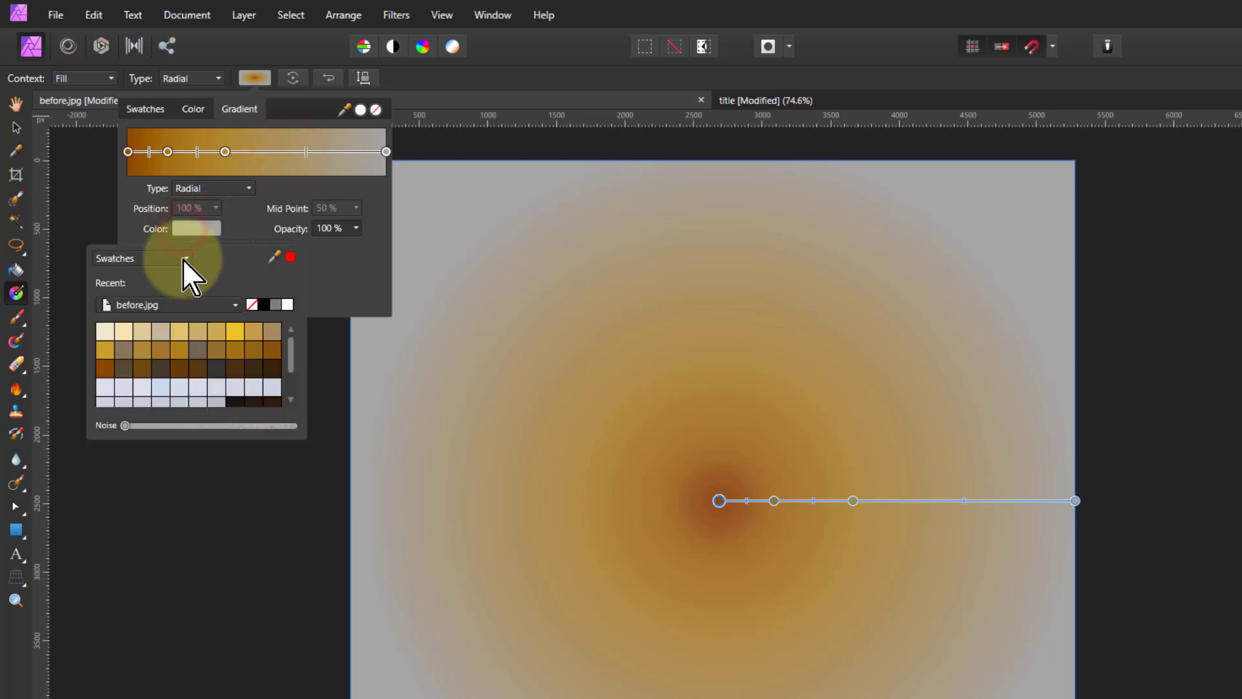
{"action": "left_click", "coordinate": [104, 352]}
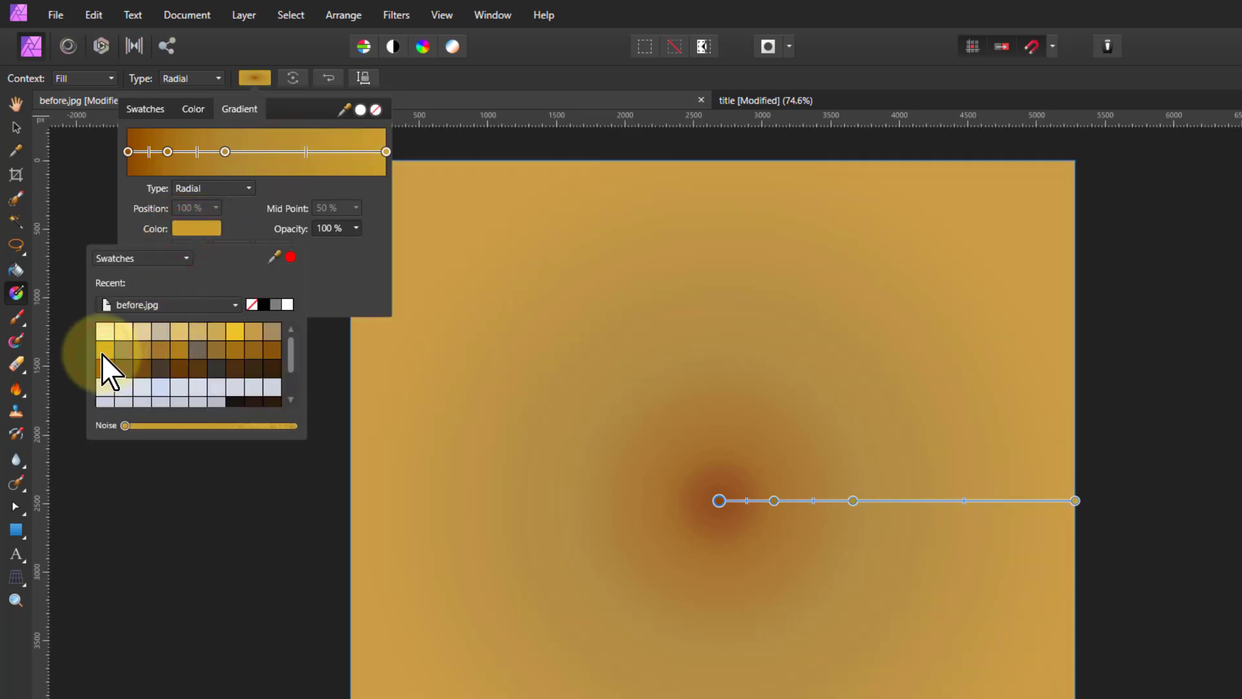
Add a darker gold stop at 63% and make the outer edge stop pale cream
{"action": "left_click", "coordinate": [289, 150]}
{"action": "left_click", "coordinate": [208, 231]}
{"action": "left_click", "coordinate": [106, 350]}
{"action": "left_click", "coordinate": [385, 152]}
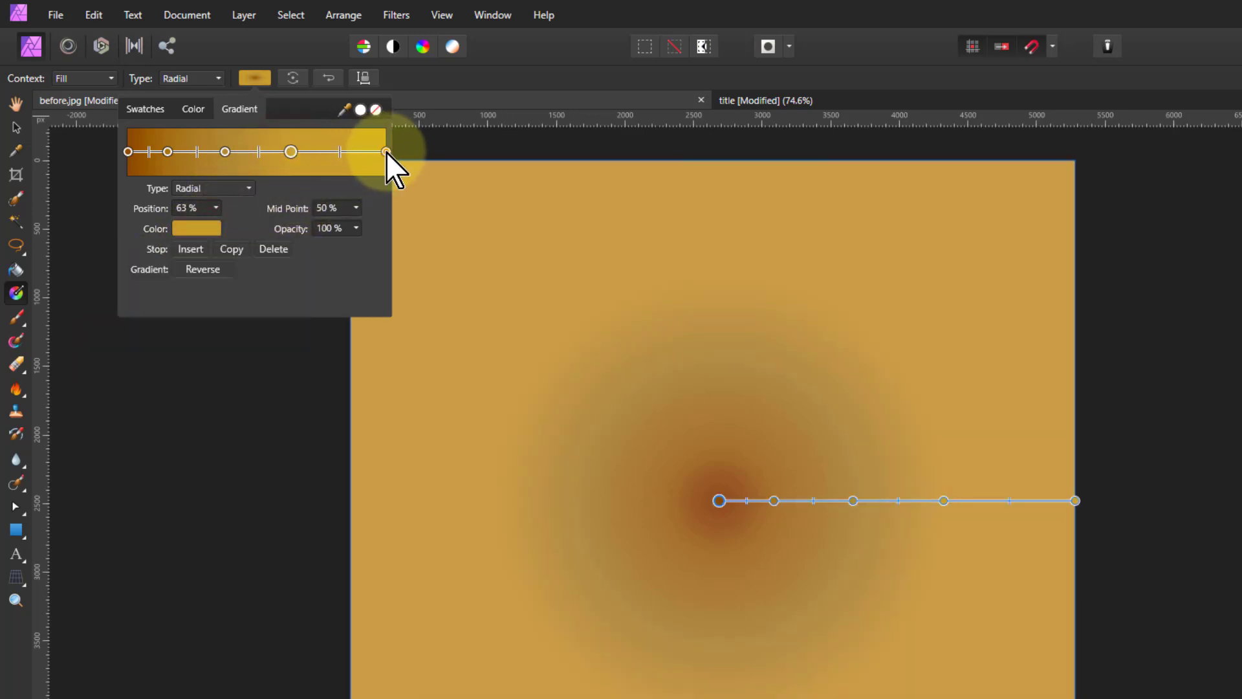
{"action": "left_click", "coordinate": [198, 228]}
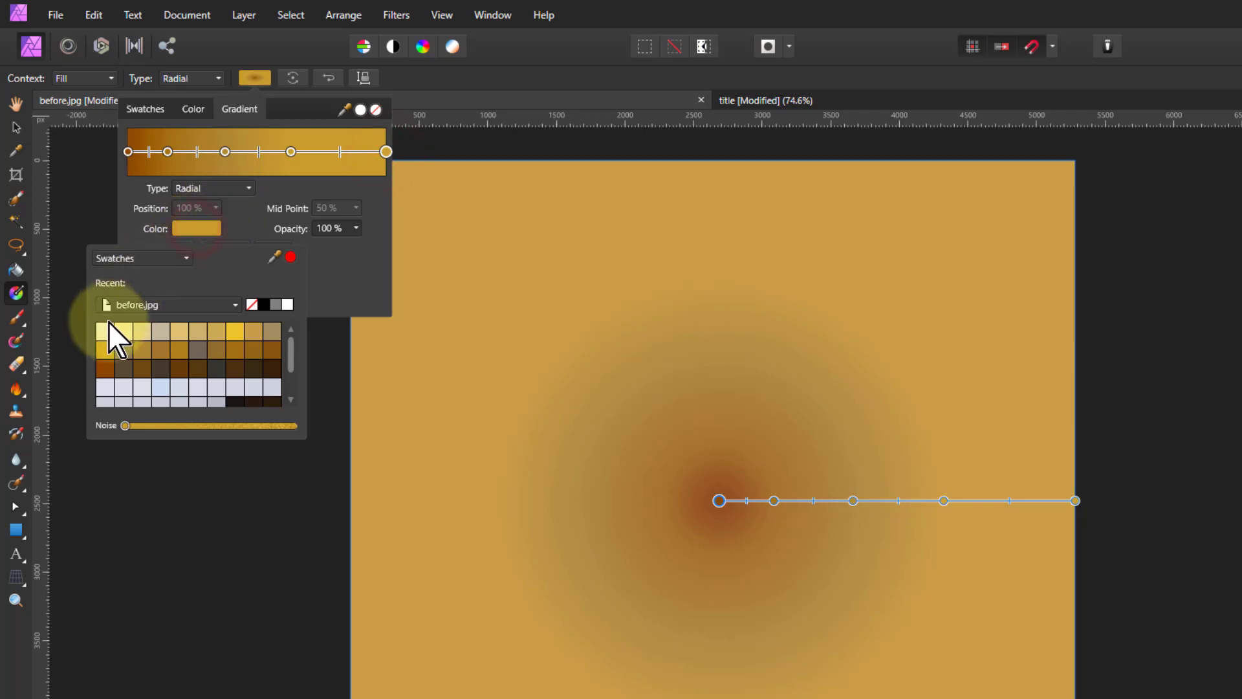
{"action": "left_click", "coordinate": [120, 333]}
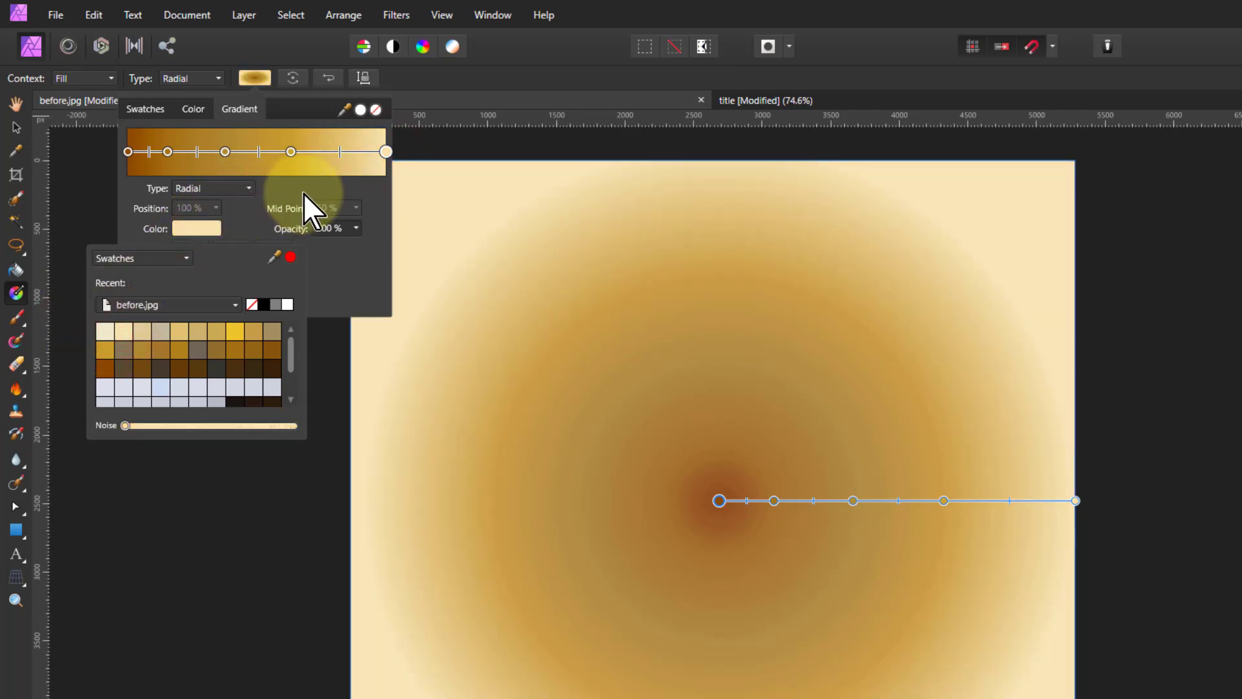
Drag the inner gold stops outward to about 19%, 37% and 60%
{"action": "left_click", "coordinate": [226, 152]}
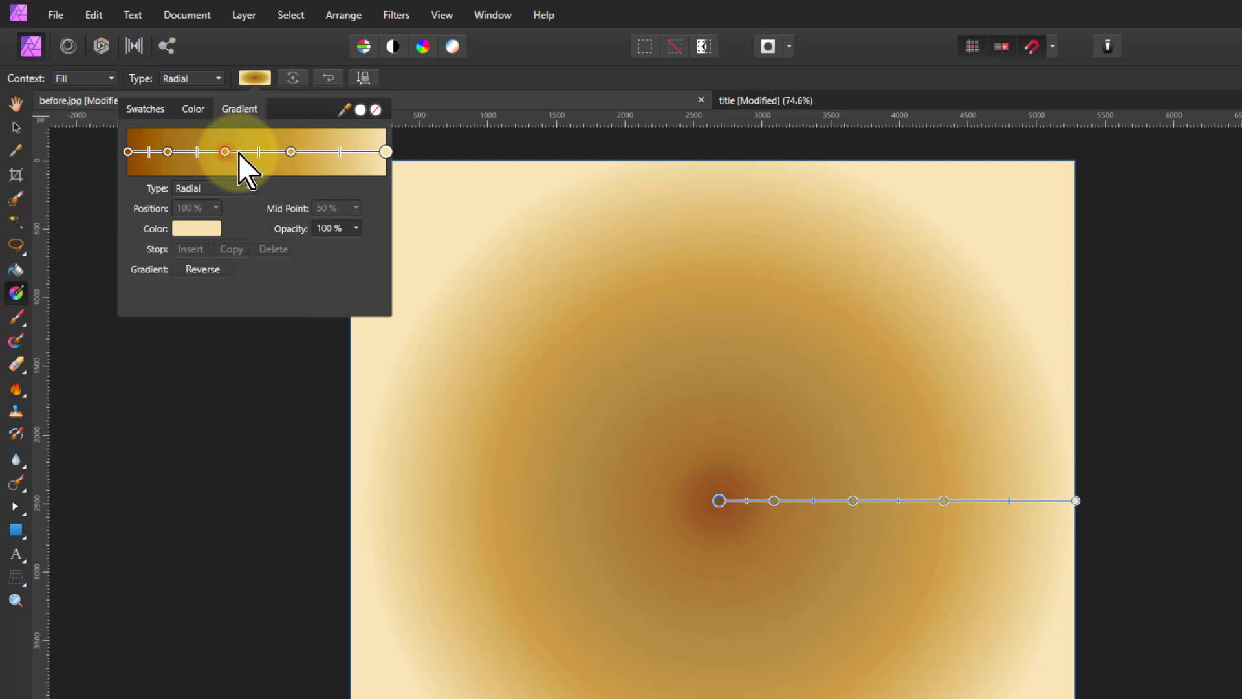
{"action": "left_click_drag", "start_coordinate": [224, 153], "coordinate": [279, 150]}
{"action": "left_click_drag", "start_coordinate": [166, 152], "coordinate": [224, 150]}
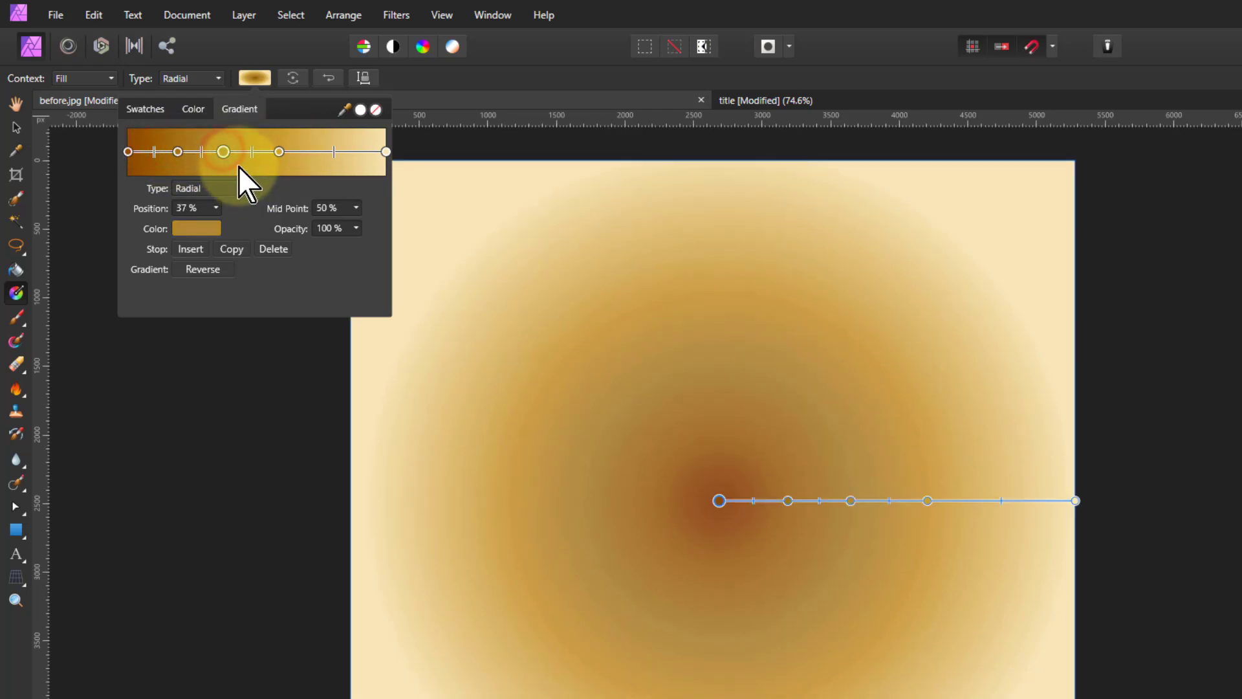
{"action": "left_click", "coordinate": [128, 152]}
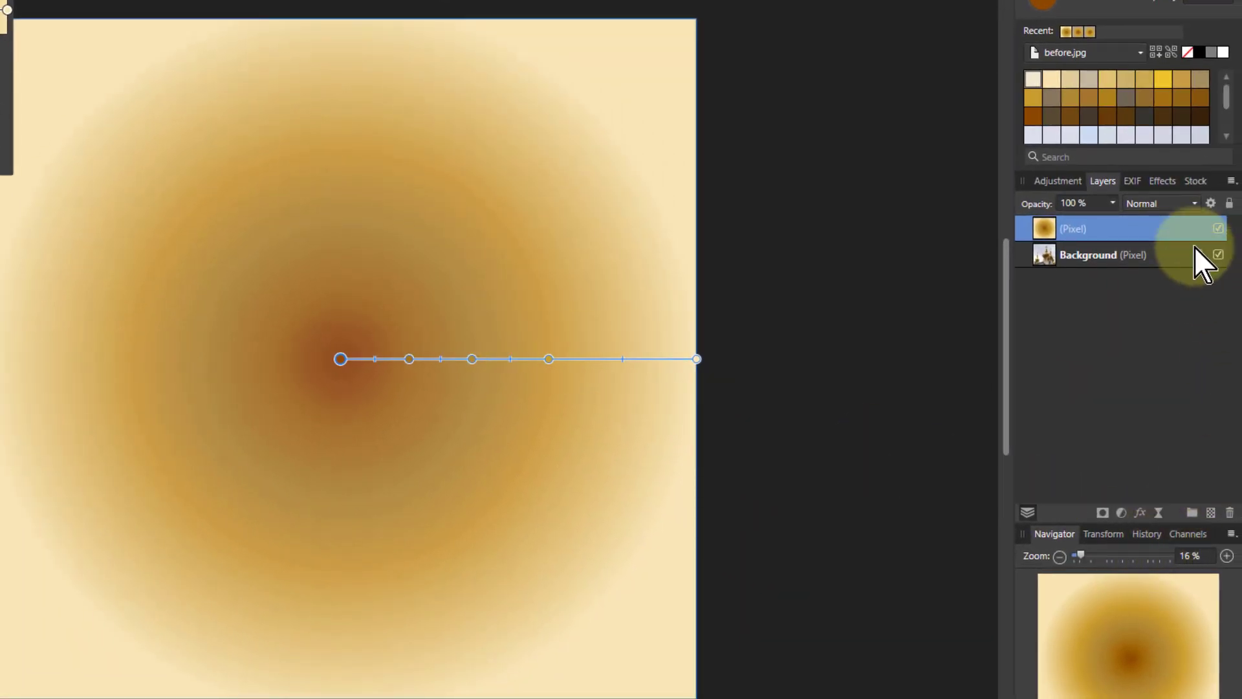
Set the gradient layer to Overlay and toggle its visibility to compare
{"action": "left_click", "coordinate": [1152, 203]}
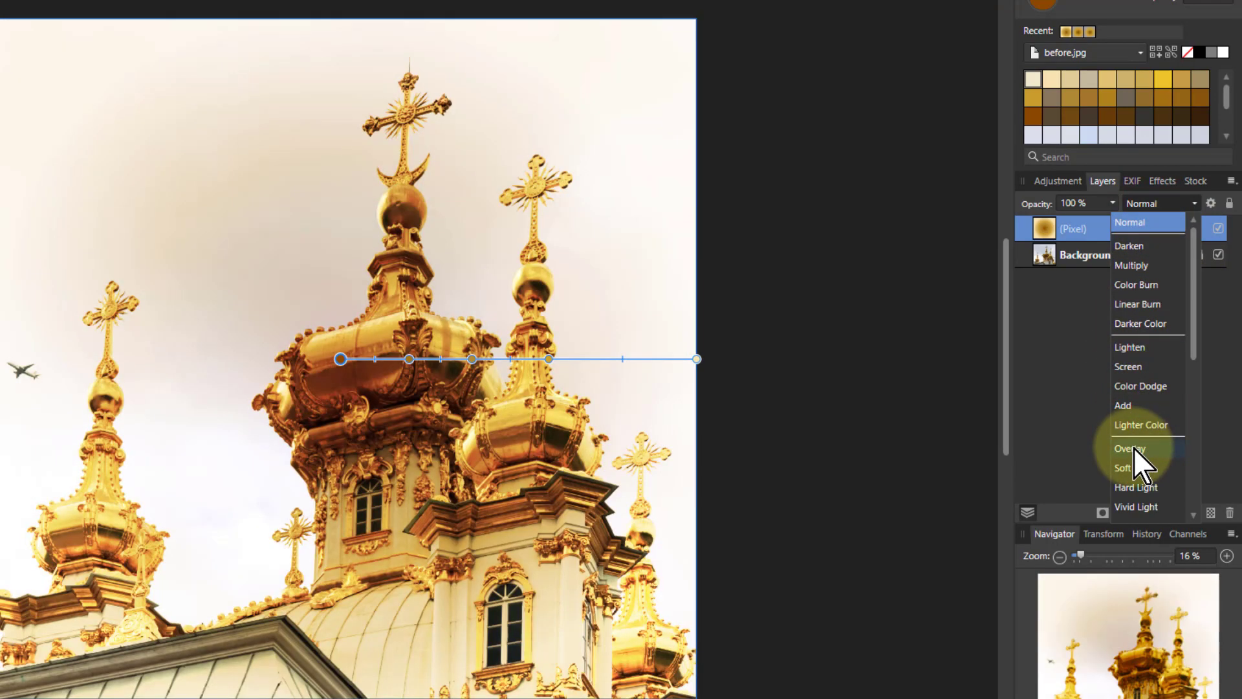
{"action": "left_click", "coordinate": [1130, 448]}
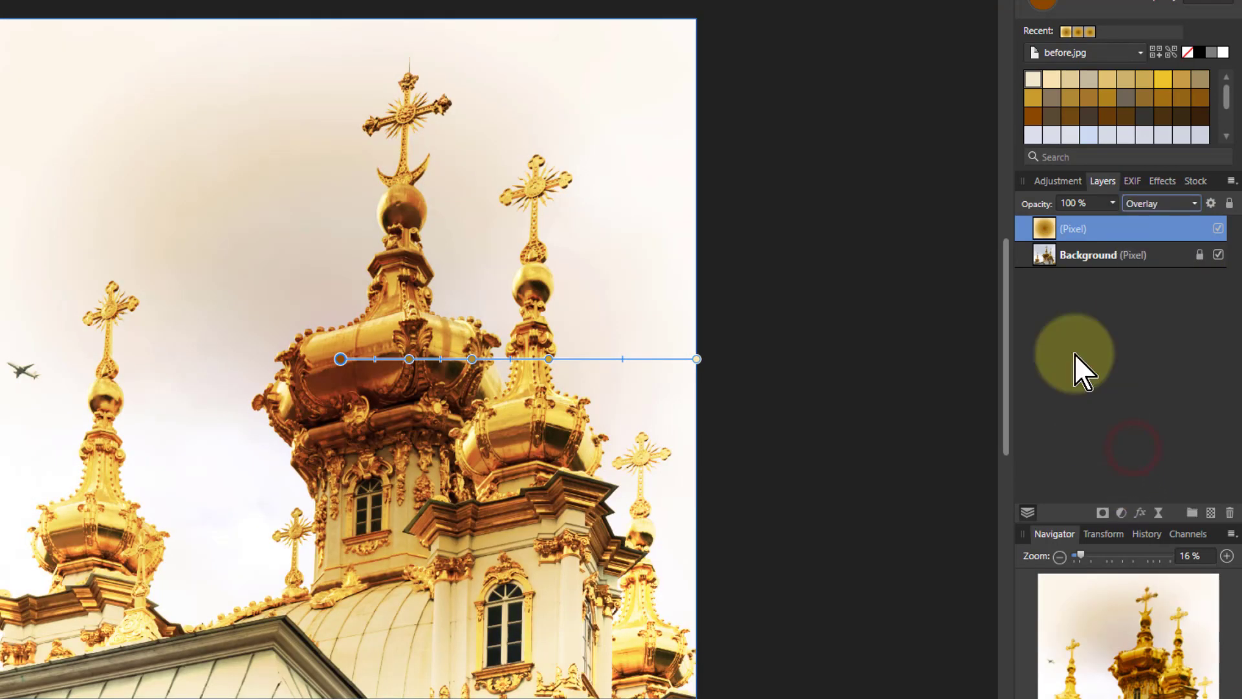
{"action": "left_click", "coordinate": [1218, 227]}
{"action": "left_click", "coordinate": [1217, 227]}
{"action": "left_click", "coordinate": [1217, 228]}
{"action": "left_click", "coordinate": [1217, 228]}
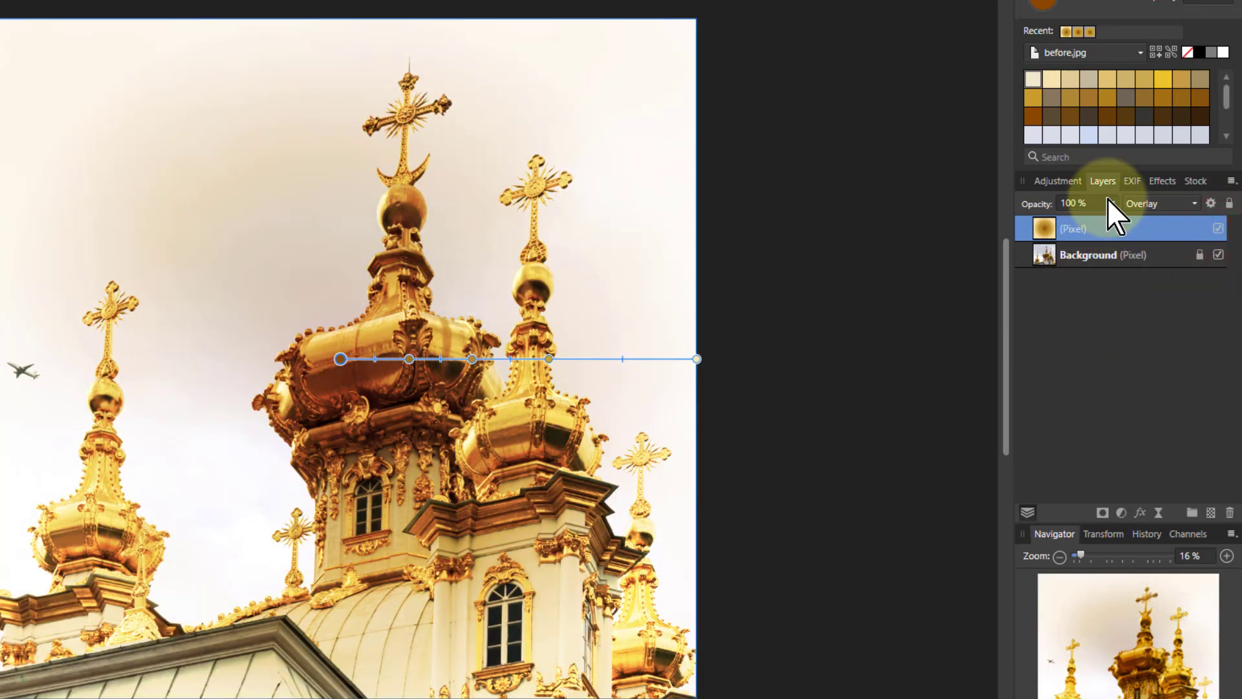
Lower the Overlay gradient layer's opacity to 78%
{"action": "left_click_drag", "start_coordinate": [1112, 204], "coordinate": [1089, 221]}
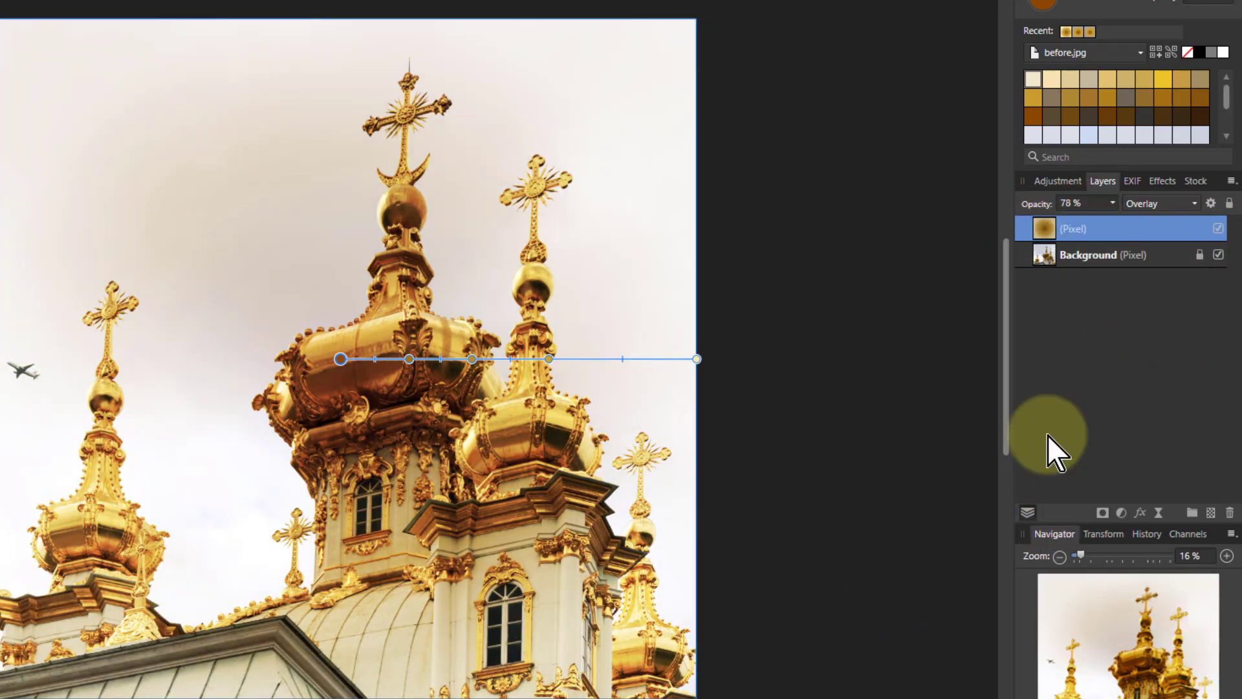
{"action": "left_click", "coordinate": [1047, 260]}
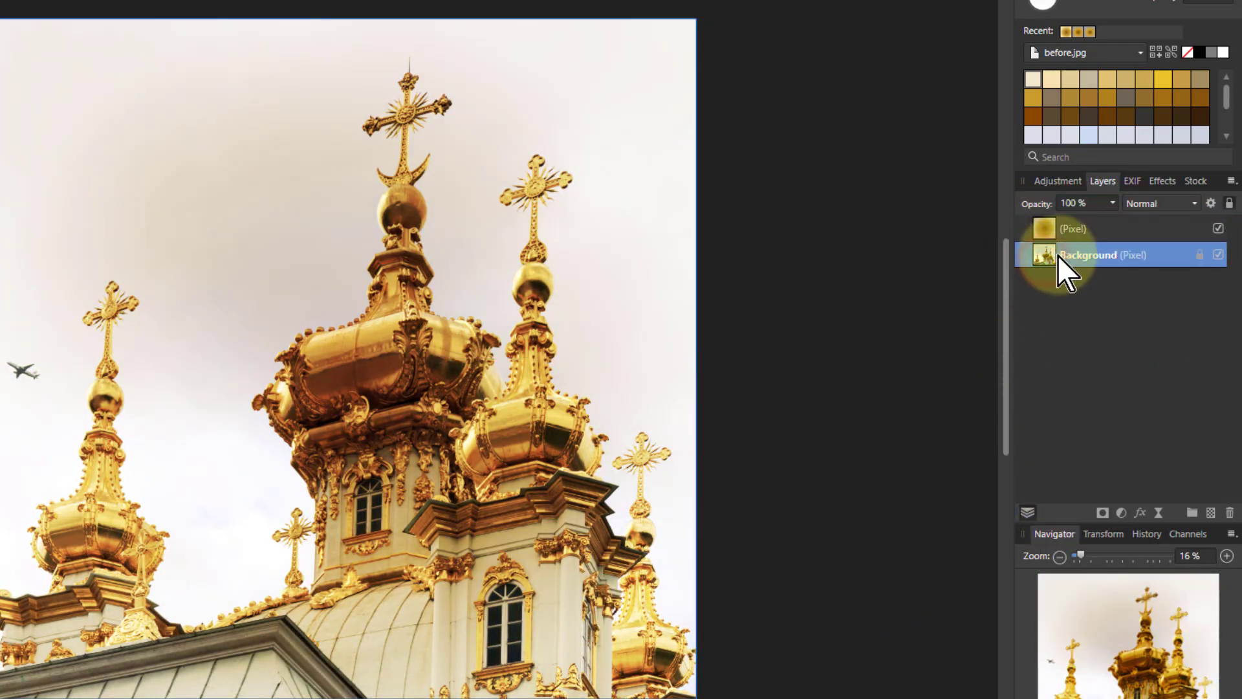
{"action": "left_click", "coordinate": [1041, 226]}
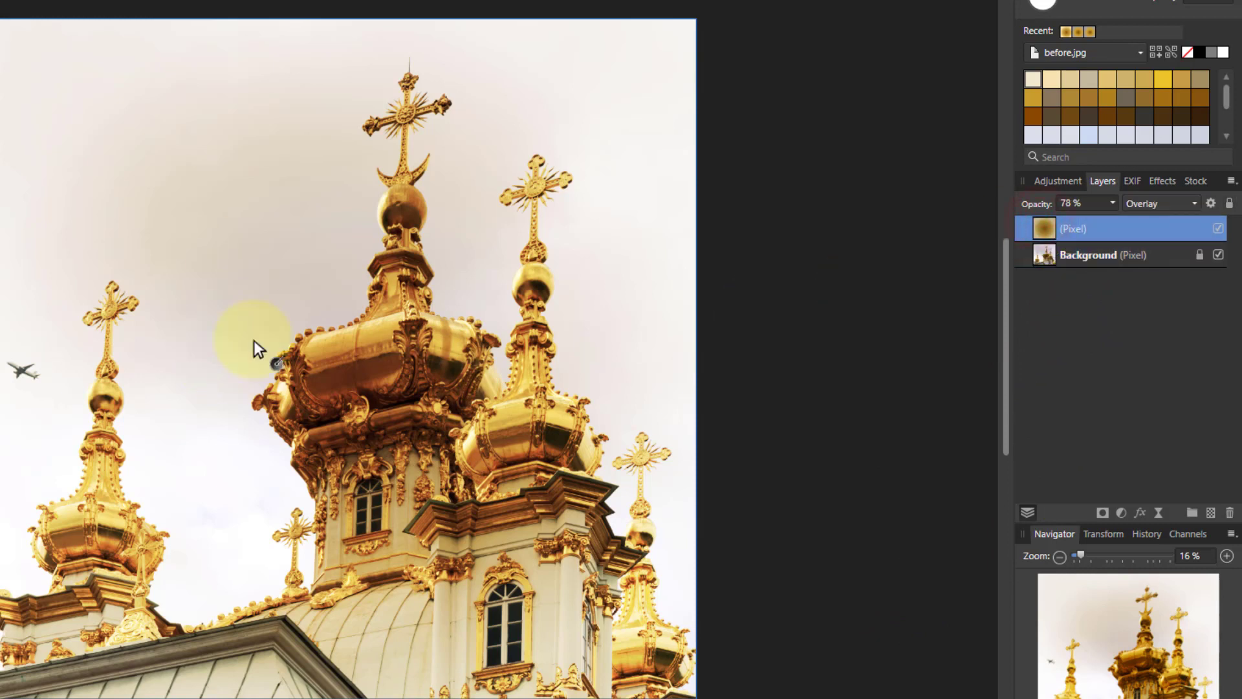
{"action": "left_click_drag", "start_coordinate": [405, 317], "coordinate": [376, 327]}
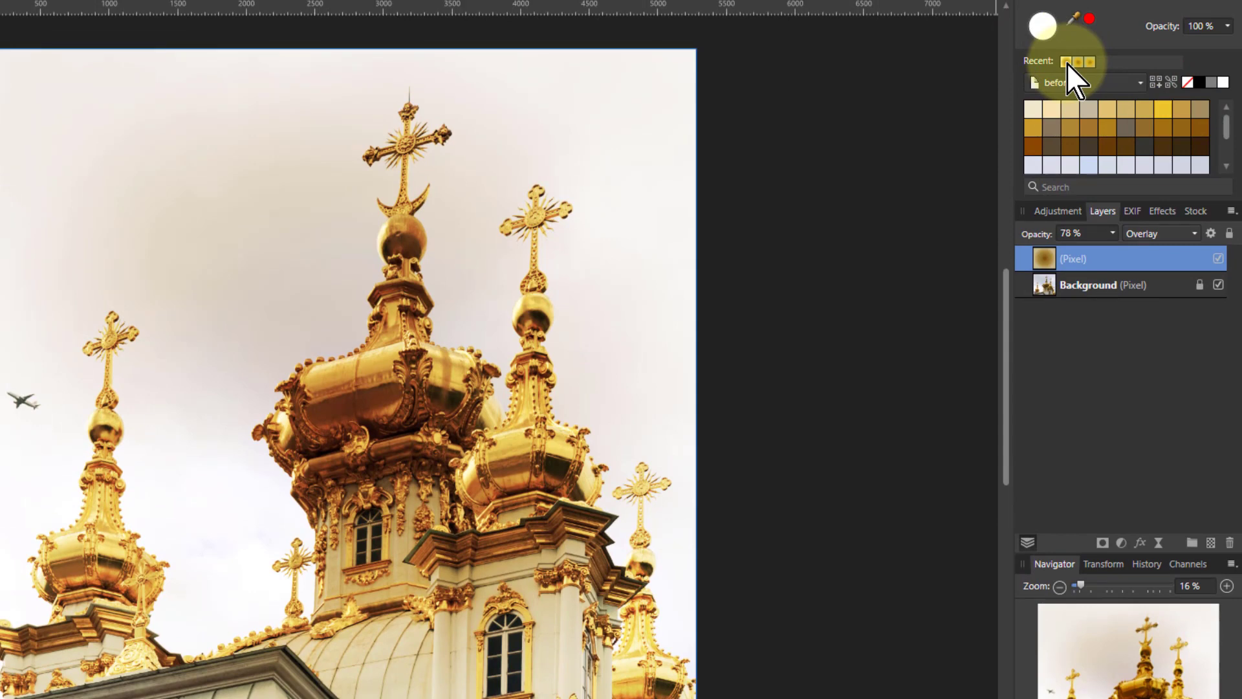
Add the current gold radial fill to the before.jpg palette as a new swatch
{"action": "left_click_drag", "start_coordinate": [1072, 20], "coordinate": [317, 232]}
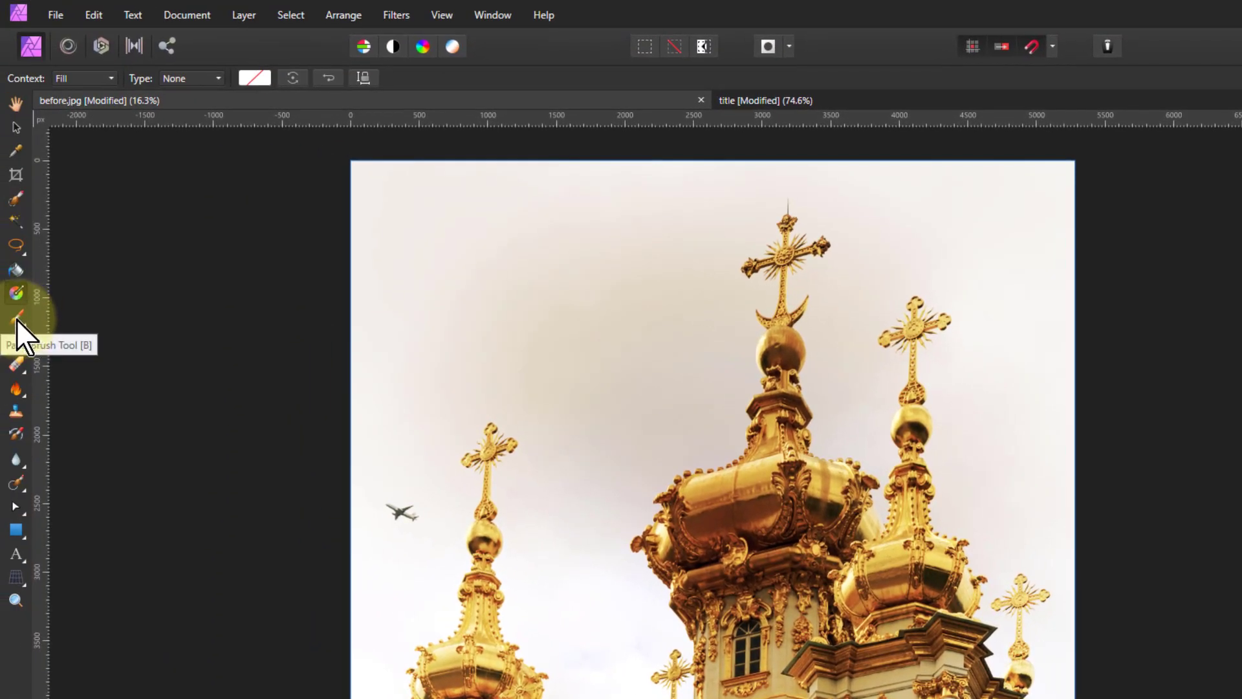
{"action": "left_click", "coordinate": [16, 317]}
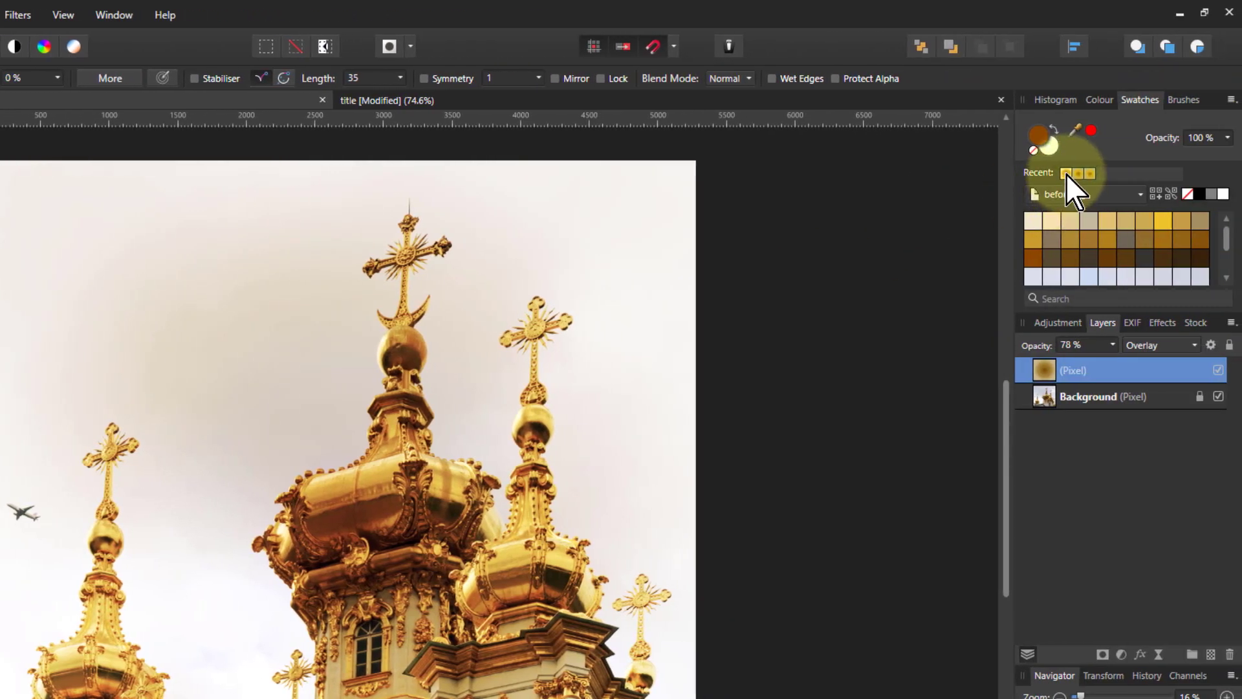
{"action": "left_click", "coordinate": [1066, 174]}
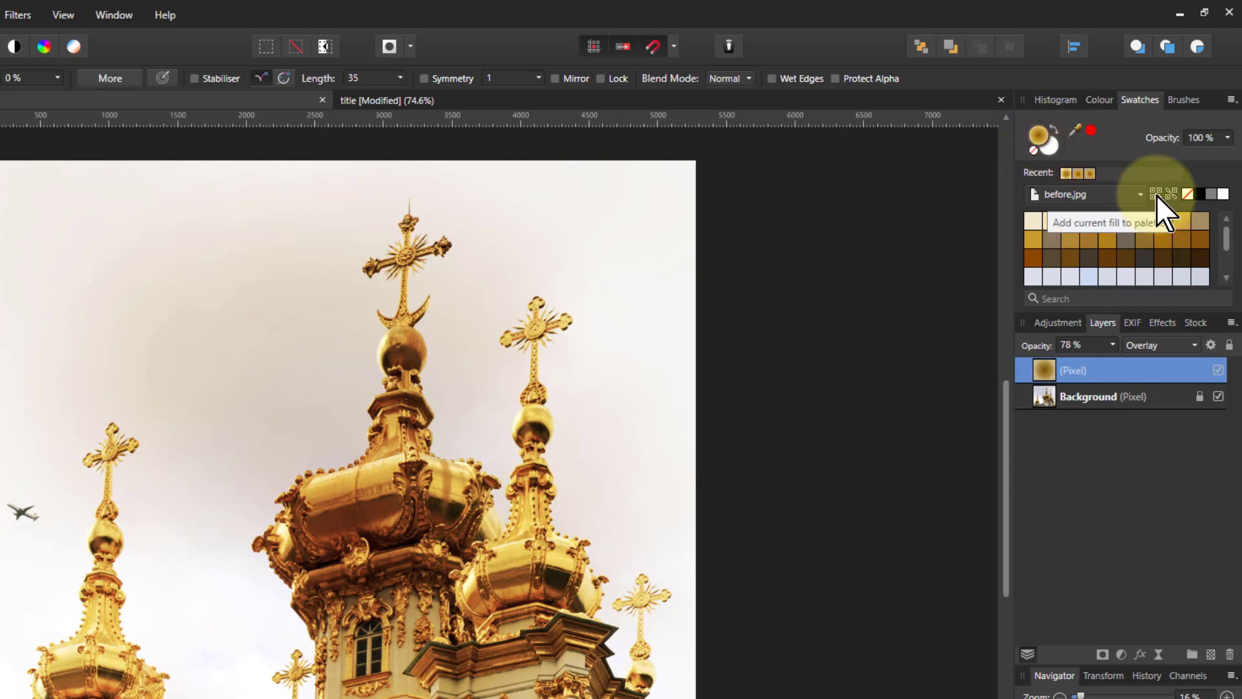
{"action": "scroll", "coordinate": [1214, 247], "scroll_direction": "down", "scroll_amount": 2}
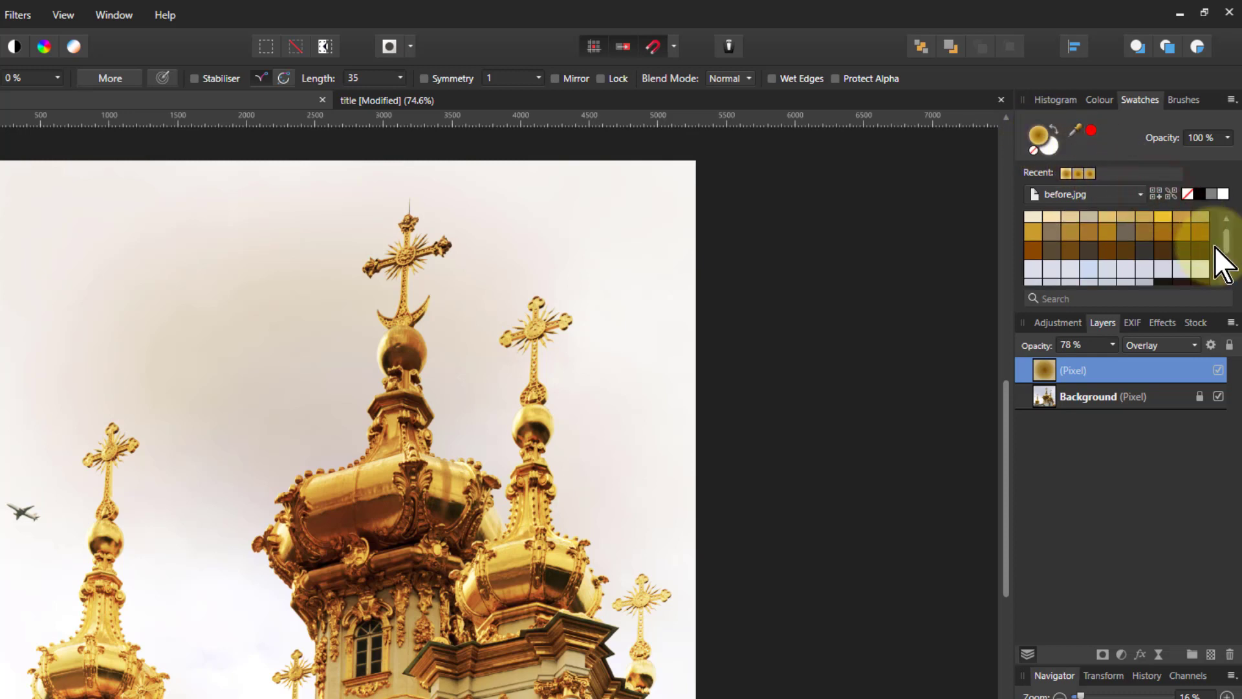
{"action": "scroll", "coordinate": [1214, 246], "scroll_direction": "down", "scroll_amount": 2}
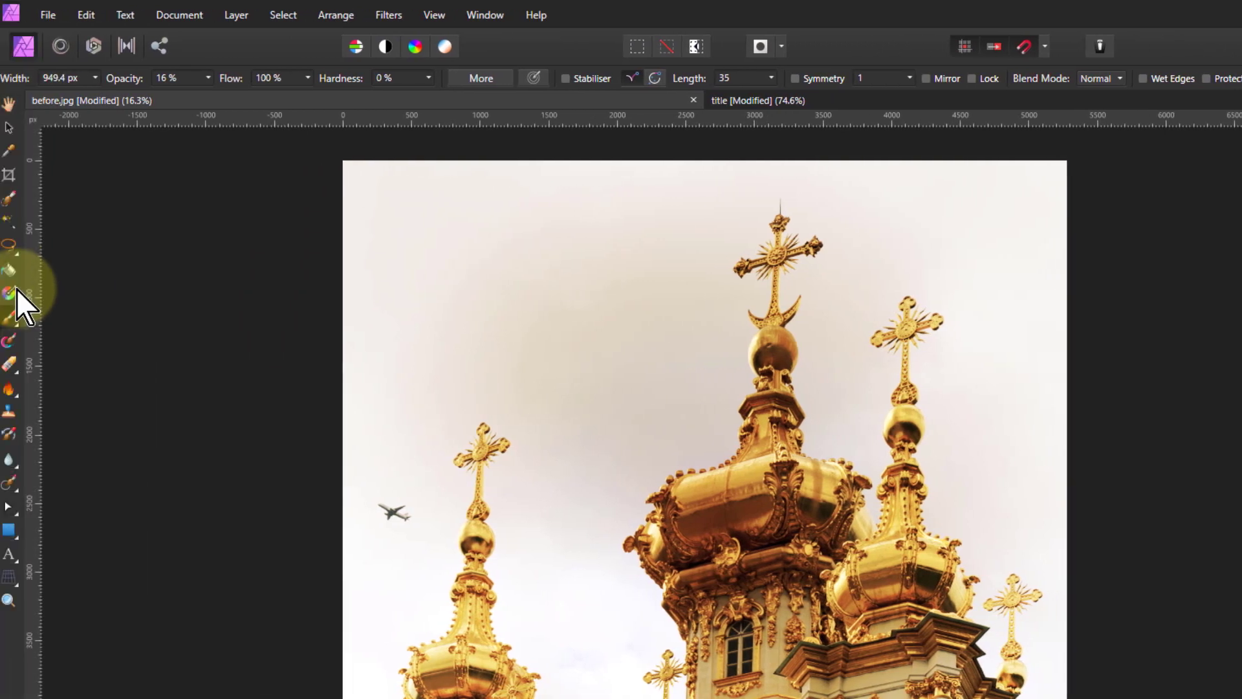
Fill with the saved gold gradient swatch as a radial gradient from the main dome
{"action": "left_click", "coordinate": [9, 294]}
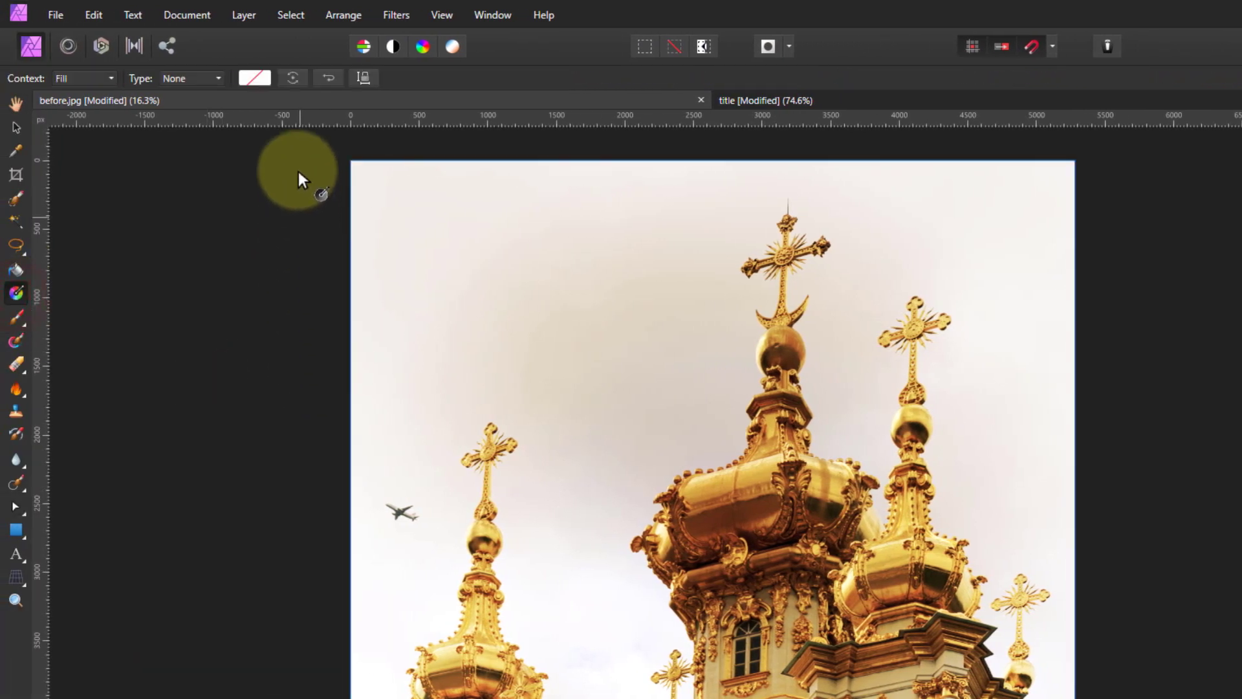
{"action": "left_click", "coordinate": [256, 78]}
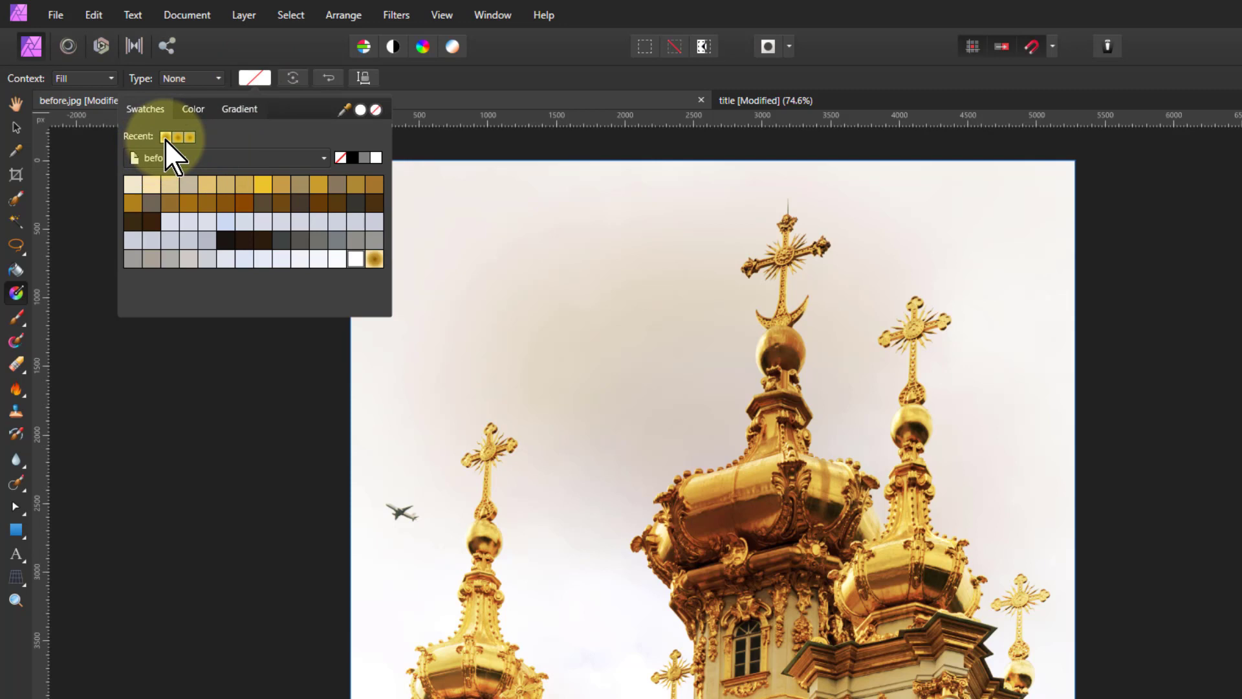
{"action": "left_click", "coordinate": [374, 259]}
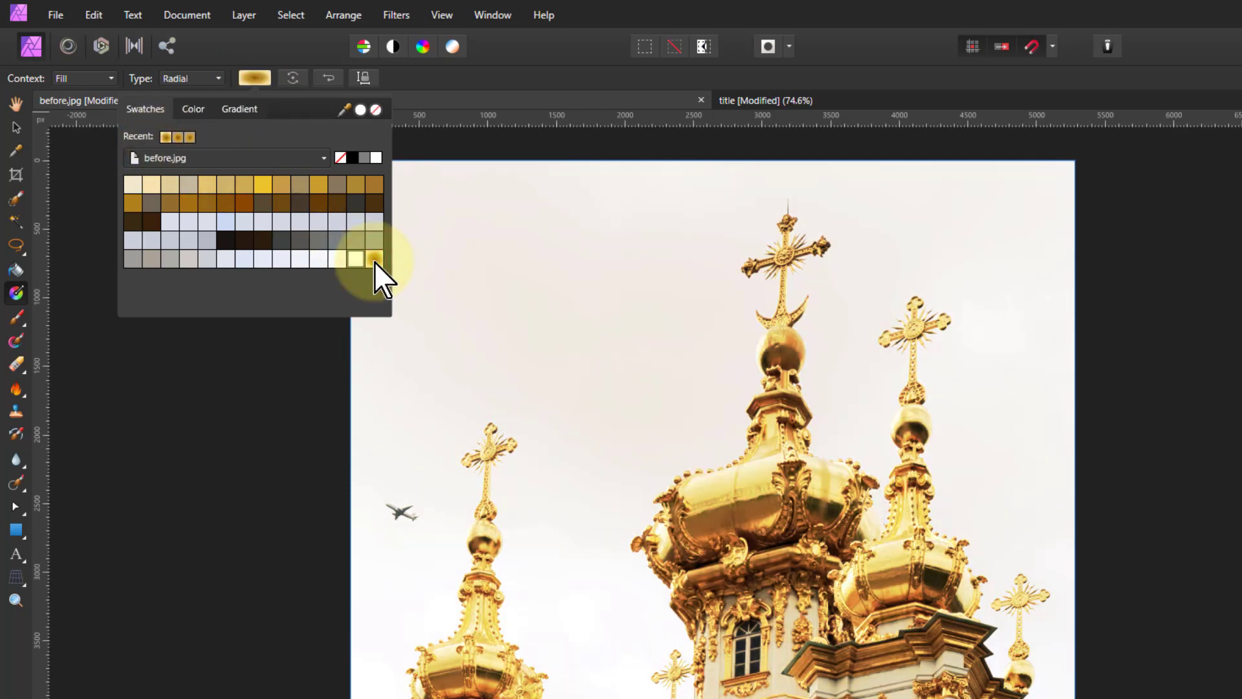
{"action": "left_click_drag", "start_coordinate": [654, 475], "coordinate": [1067, 474]}
Shift the gradient's inner stops, moving one to 68% and another to 21%
{"action": "left_click", "coordinate": [255, 78]}
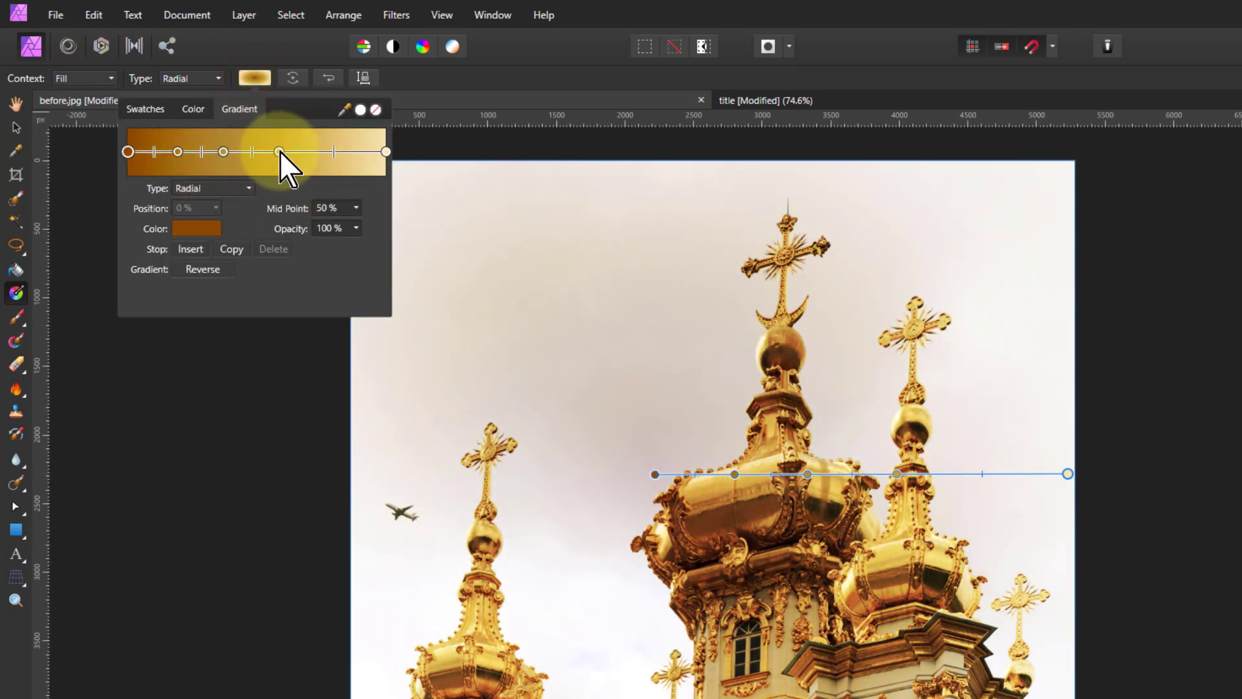
{"action": "left_click_drag", "start_coordinate": [279, 151], "coordinate": [303, 151]}
{"action": "left_click_drag", "start_coordinate": [221, 153], "coordinate": [182, 153]}
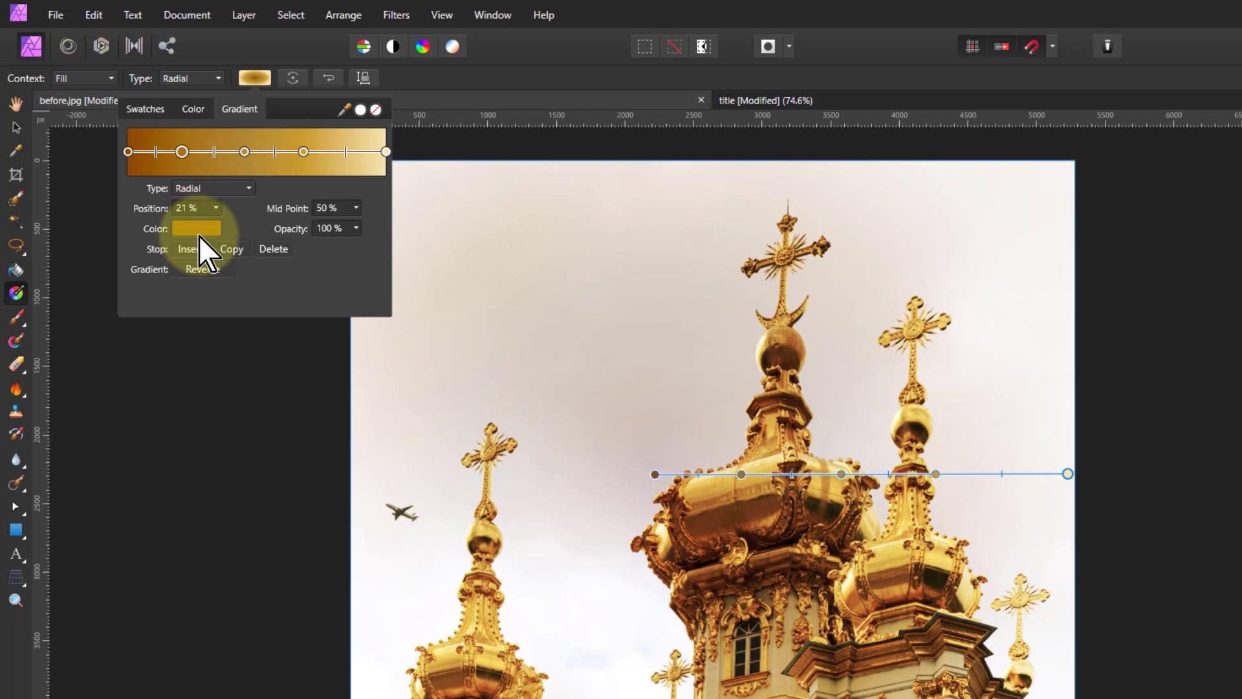